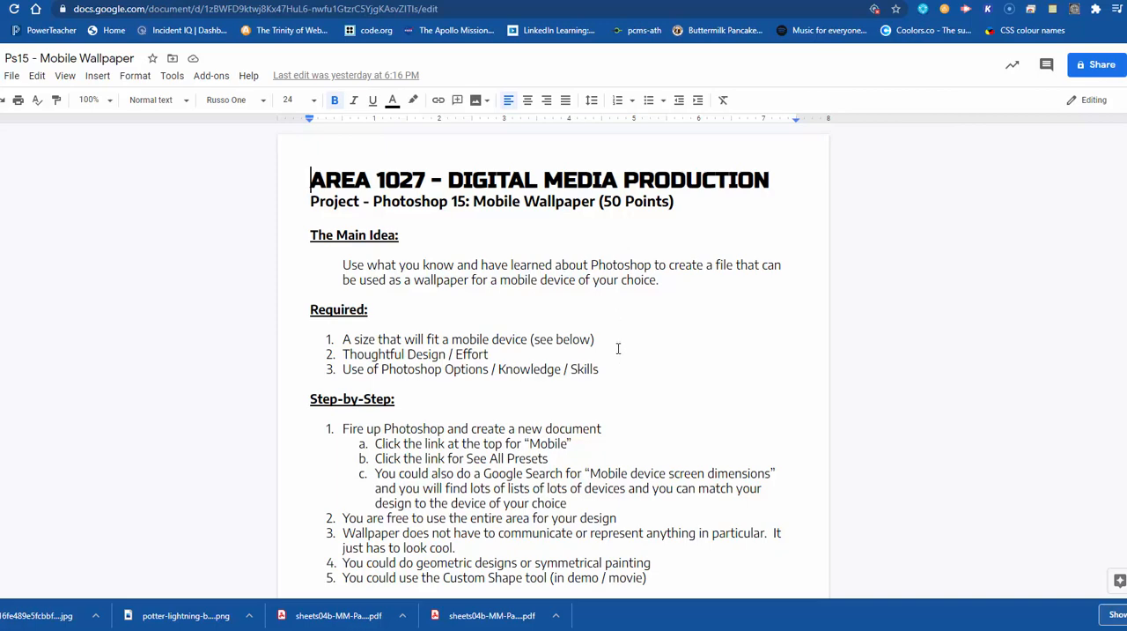
Step: Read through the Mobile Wallpaper assignment, from the main idea and requirements to the reminders and submission instructions
scroll(590, 351, "down", 2)
scroll(586, 352, "down", 2)
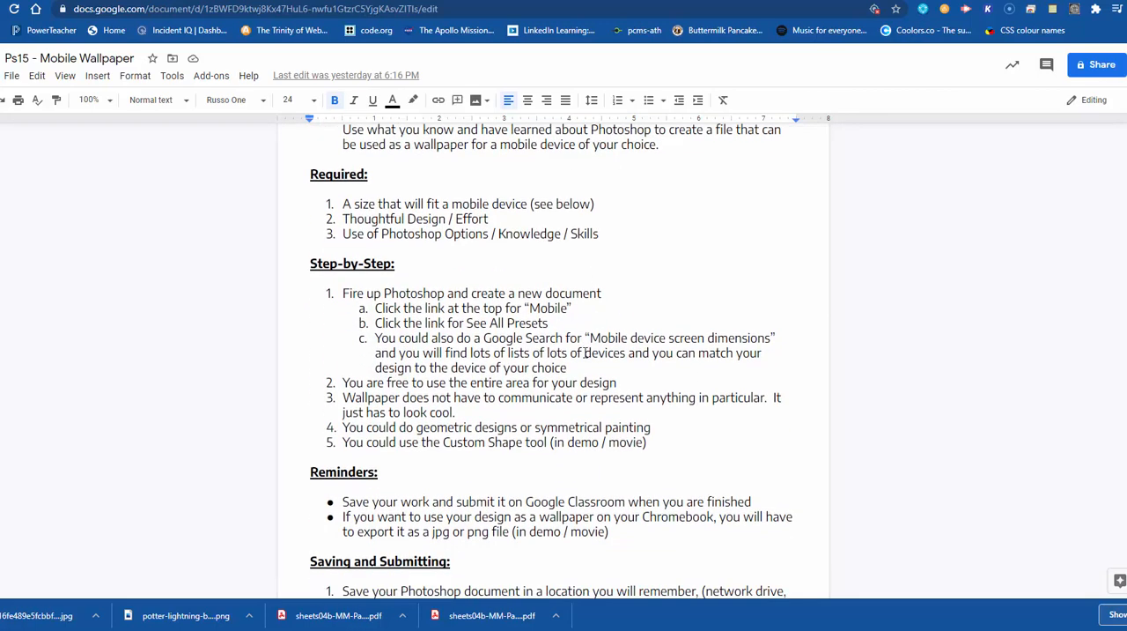
scroll(586, 352, "down", 1)
scroll(586, 347, "up", 1)
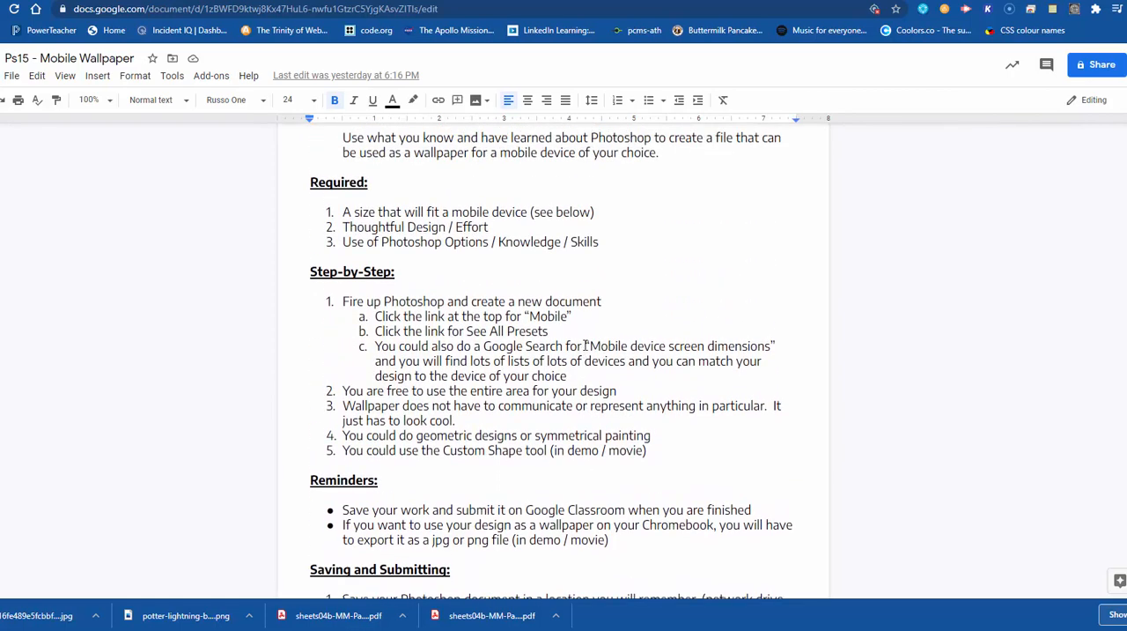
scroll(585, 346, "down", 1)
scroll(586, 346, "up", 1)
scroll(586, 346, "down", 1)
scroll(586, 346, "down", 2)
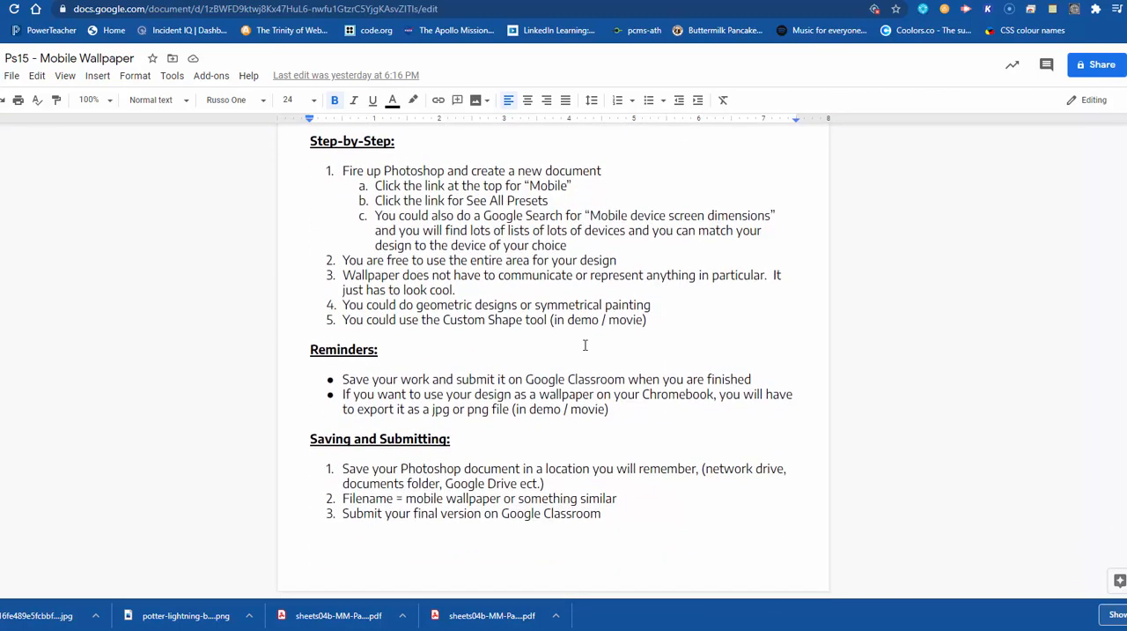
scroll(586, 346, "up", 2)
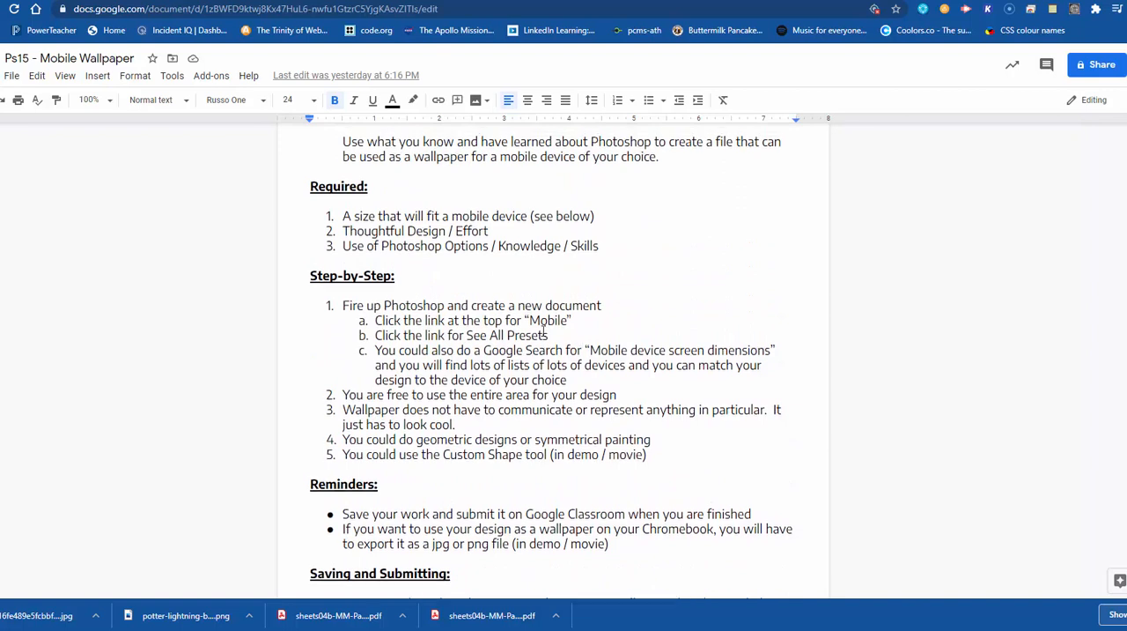
scroll(538, 339, "up", 3)
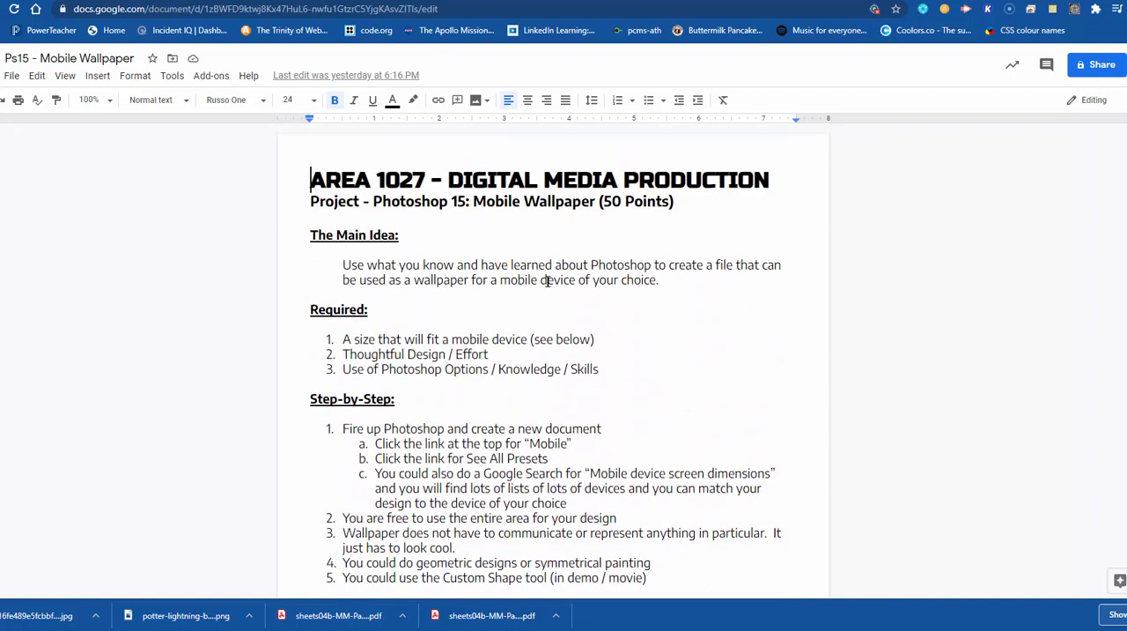
scroll(453, 339, "down", 1)
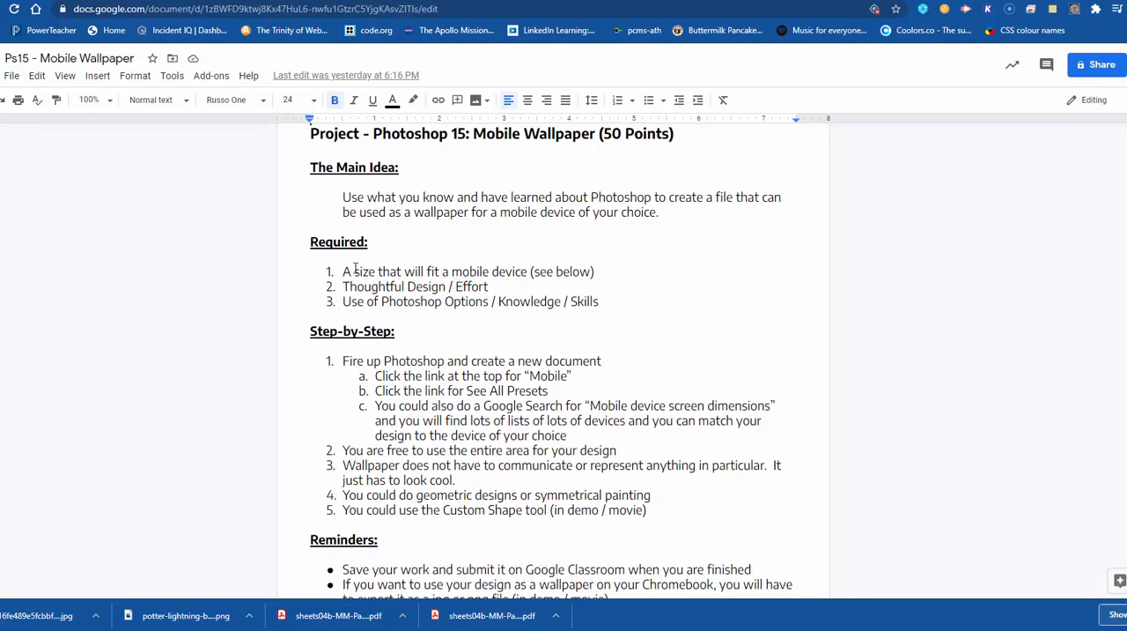
Step: Highlight the three project requirements and the new-document instructions in the assignment while reviewing them
left_click_drag(355, 271, 513, 268)
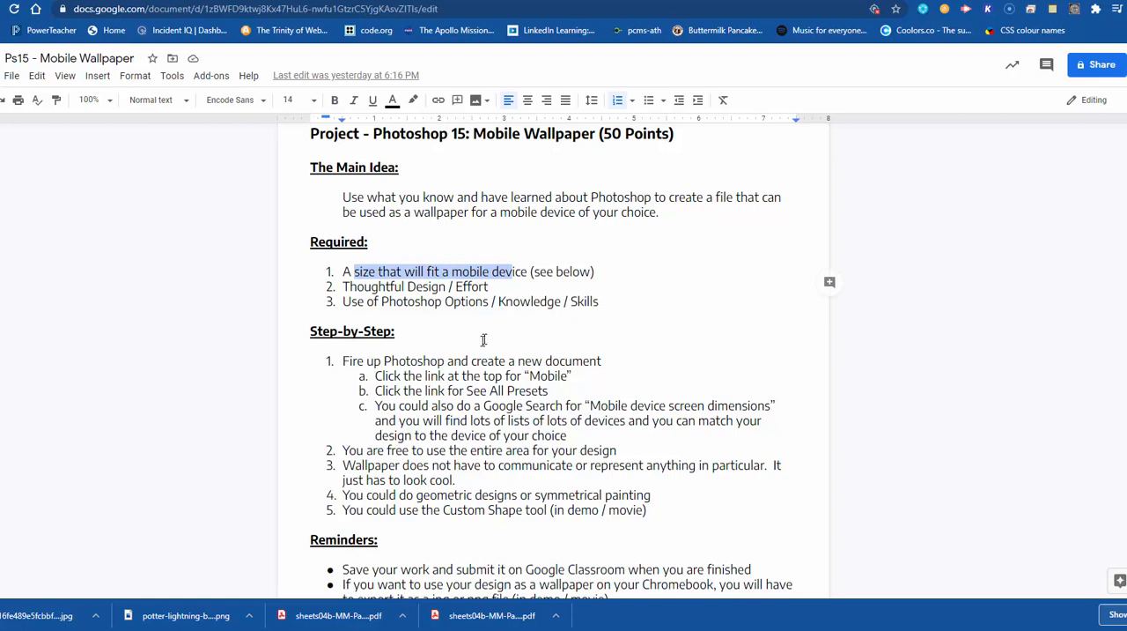
left_click_drag(402, 375, 494, 435)
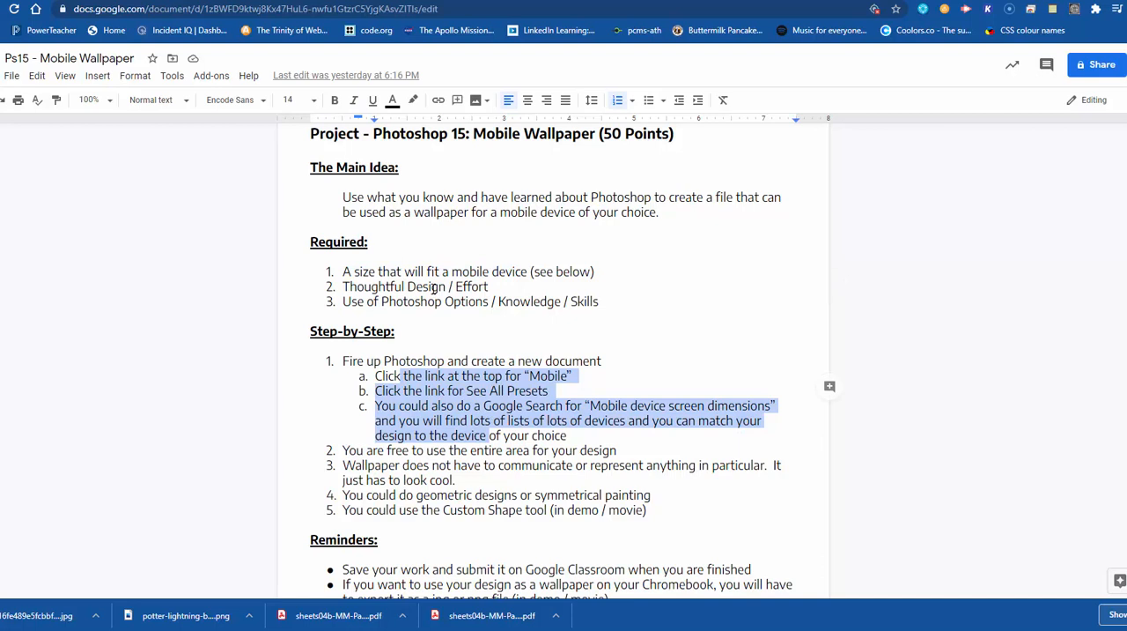
left_click_drag(359, 286, 420, 286)
left_click(353, 302)
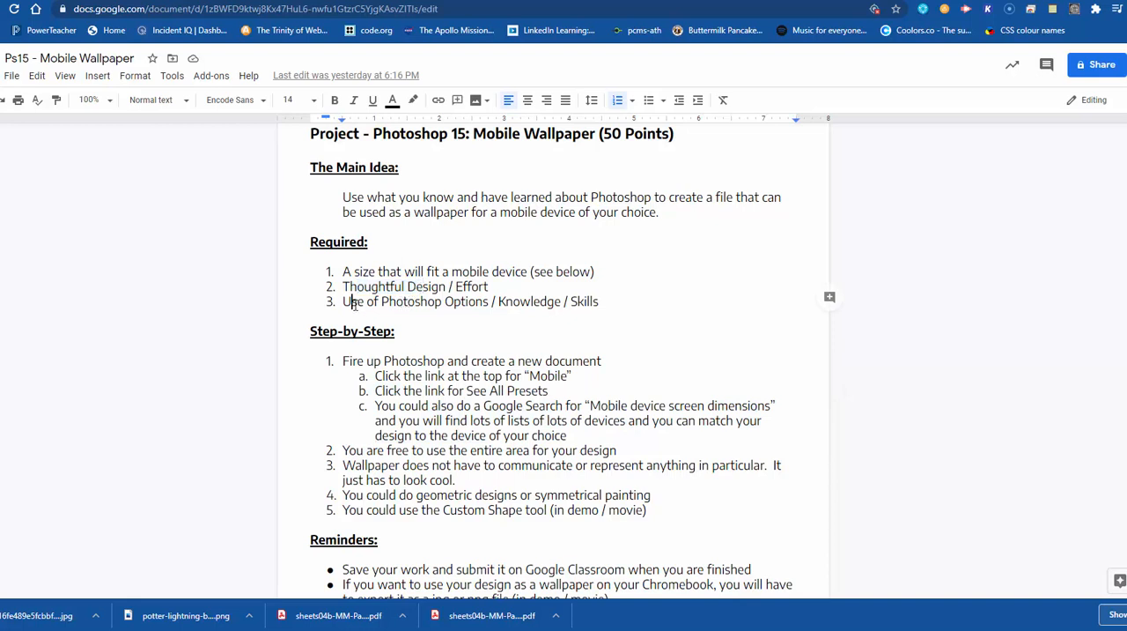
left_click_drag(353, 302, 540, 302)
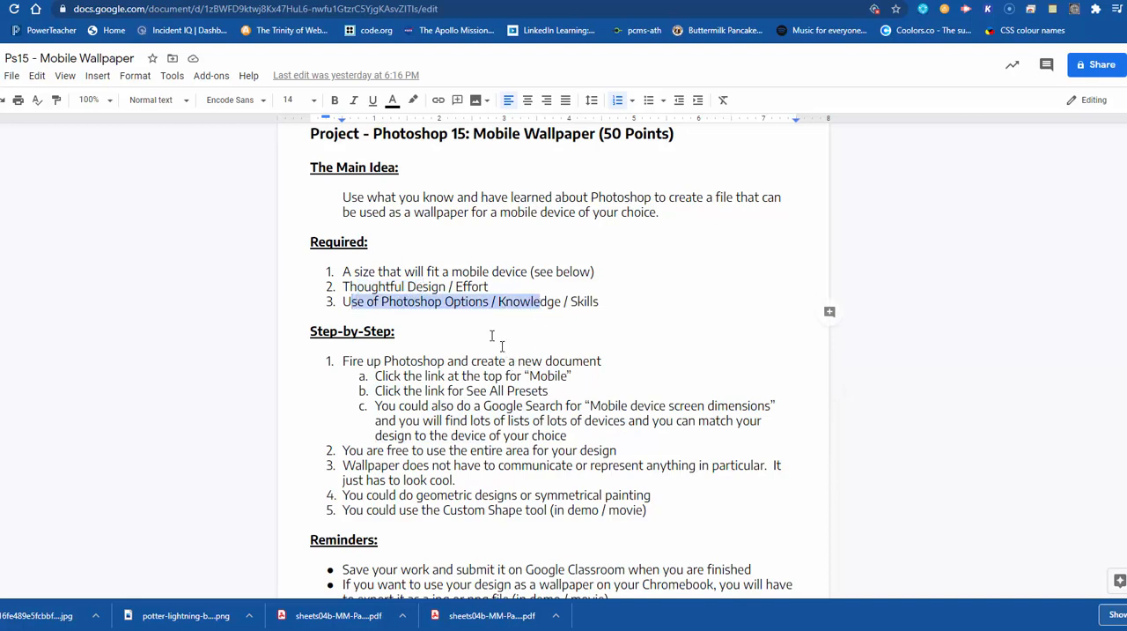
scroll(460, 391, "down", 2)
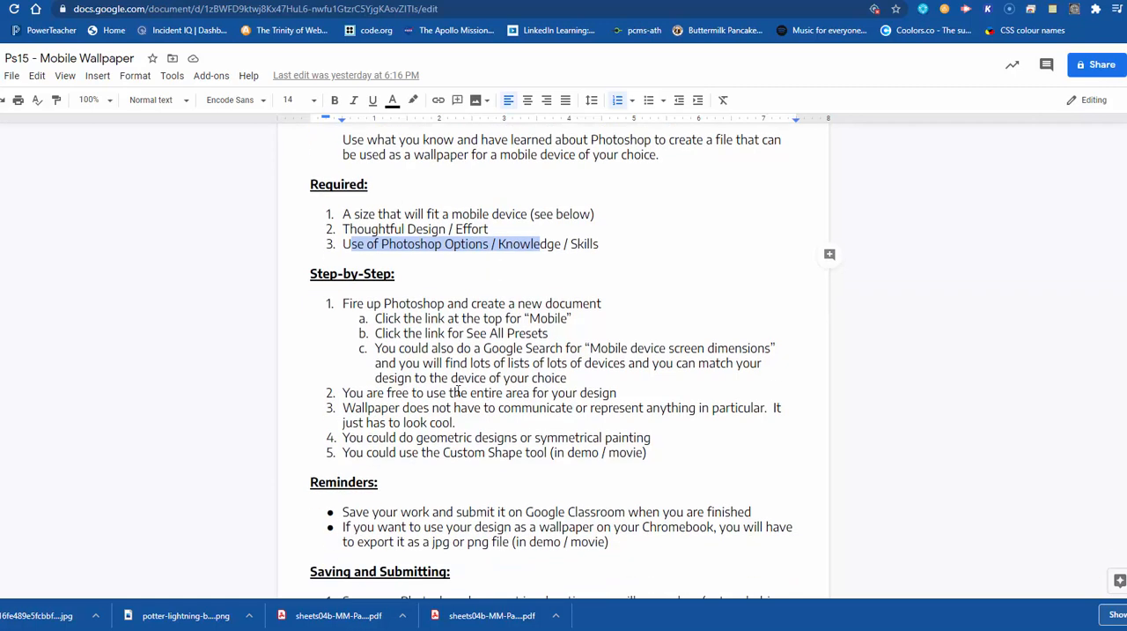
scroll(436, 304, "up", 1)
left_click_drag(431, 308, 490, 427)
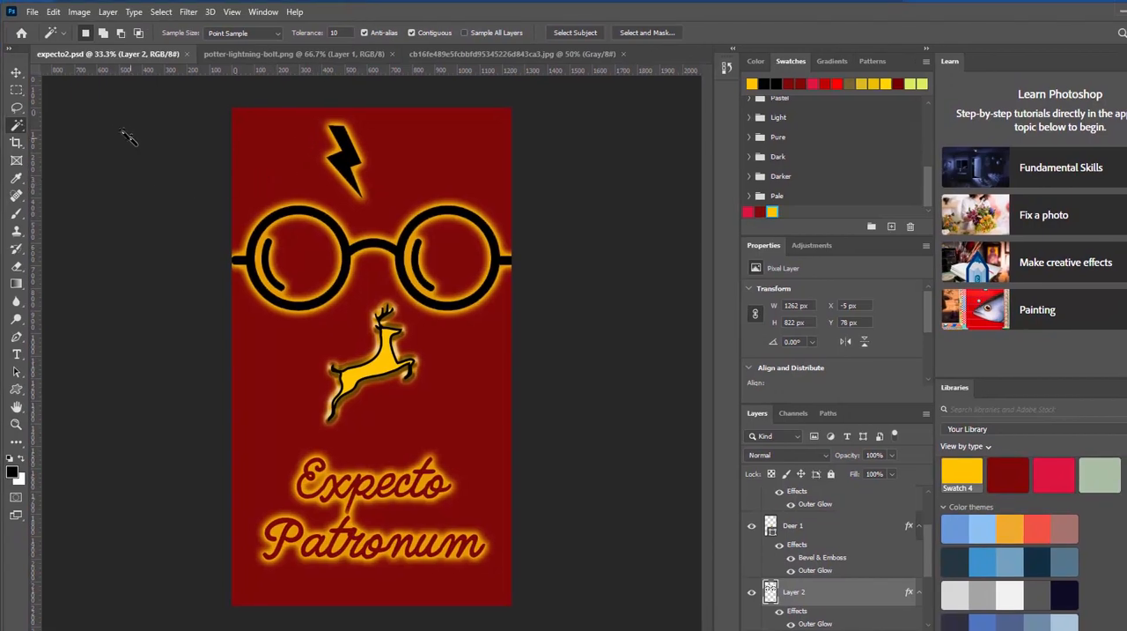
Step: Start a new document and browse all blank document presets for mobile devices
left_click(31, 12)
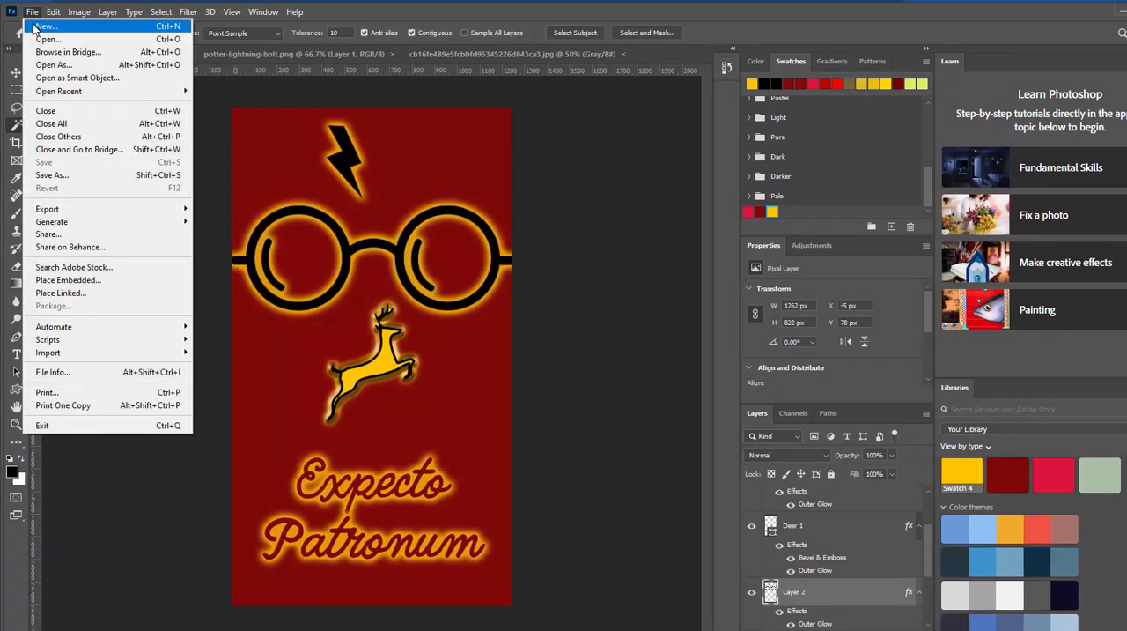
left_click(37, 27)
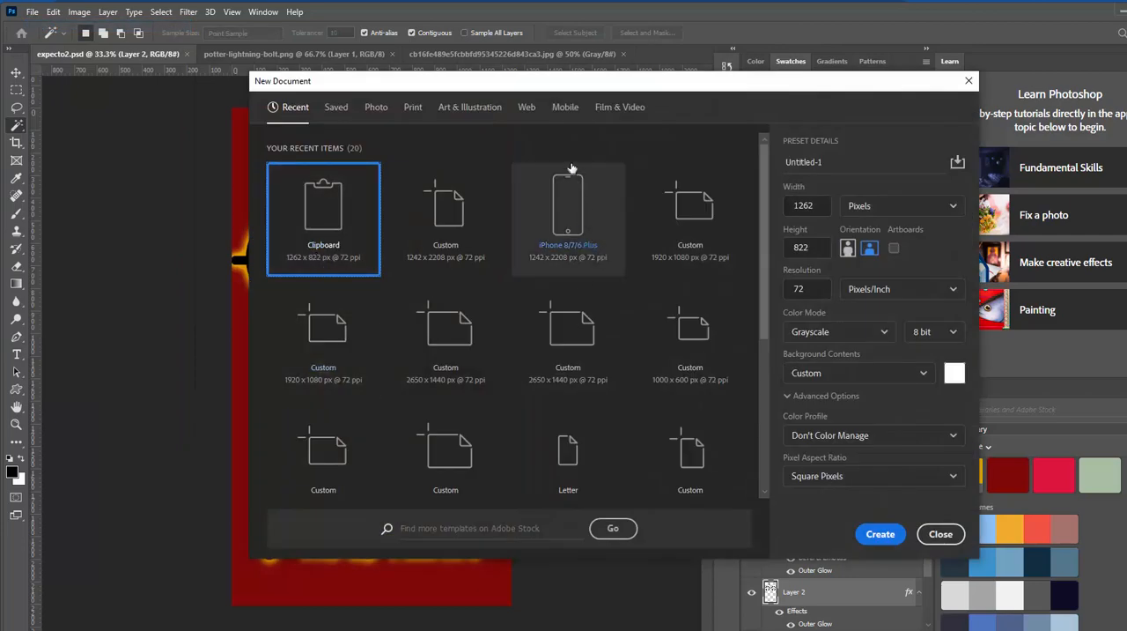
left_click(562, 110)
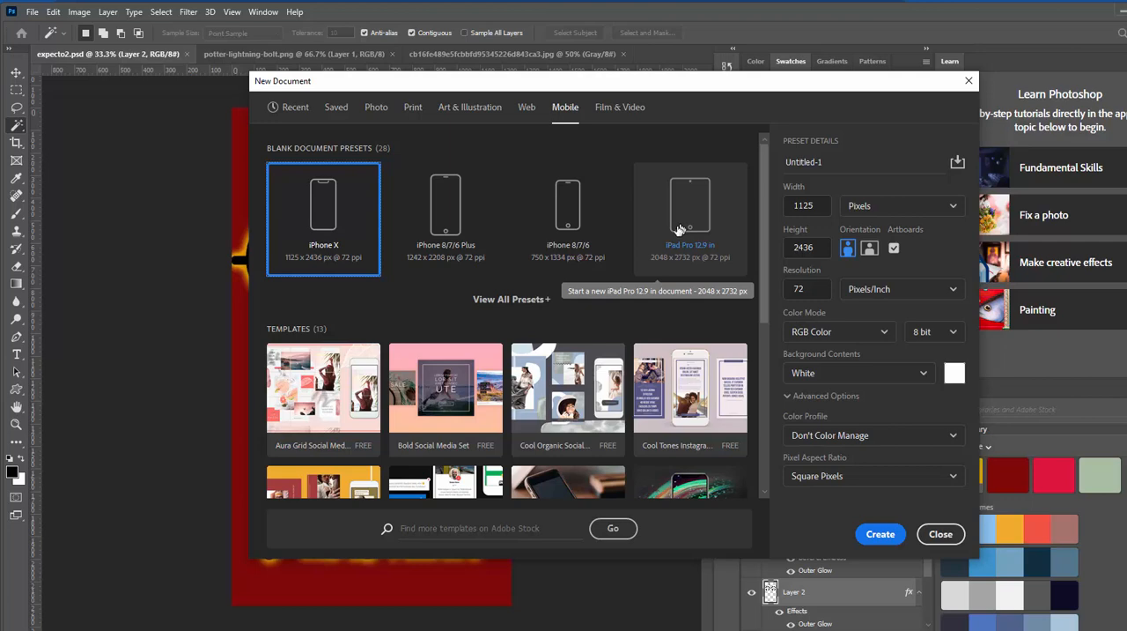
left_click(512, 300)
scroll(535, 300, "down", 5)
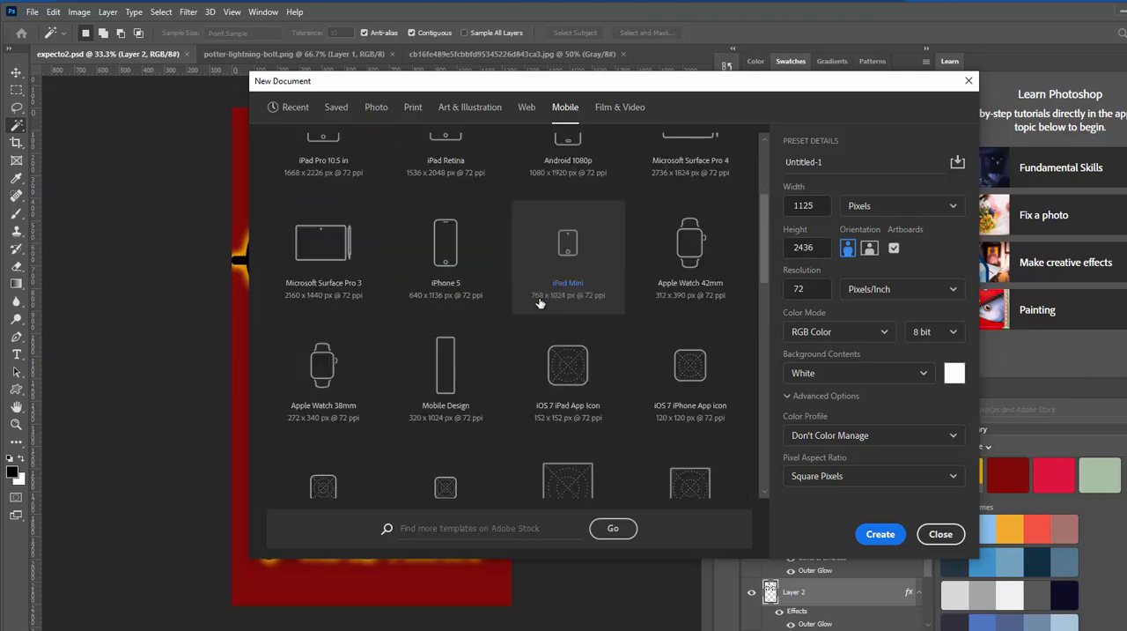
scroll(540, 303, "down", 5)
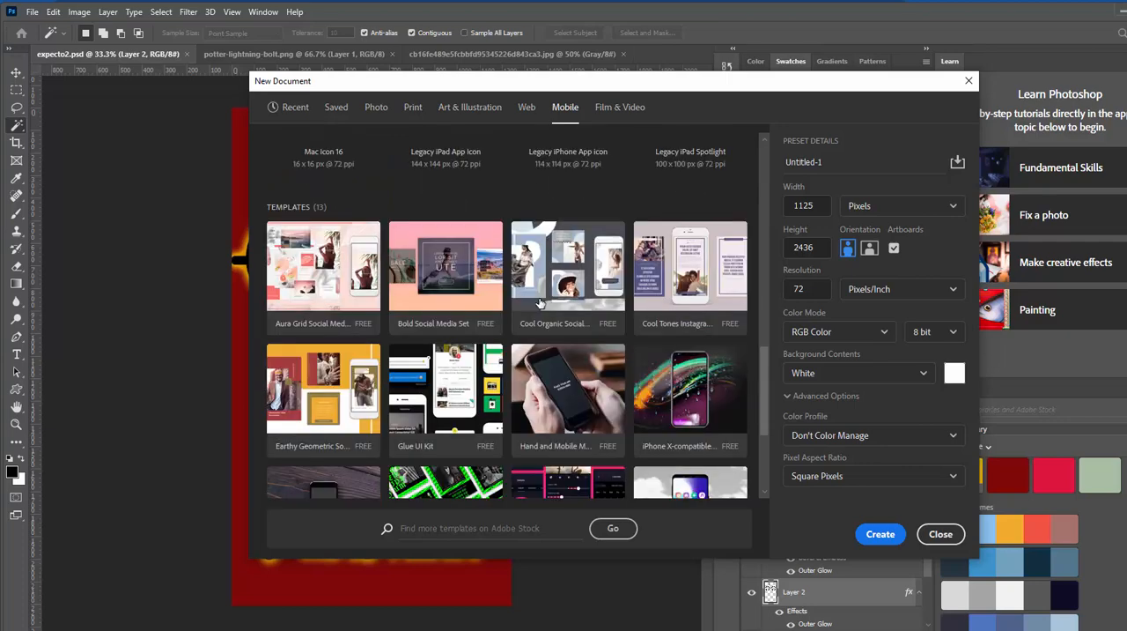
scroll(540, 303, "up", 2)
scroll(540, 303, "up", 5)
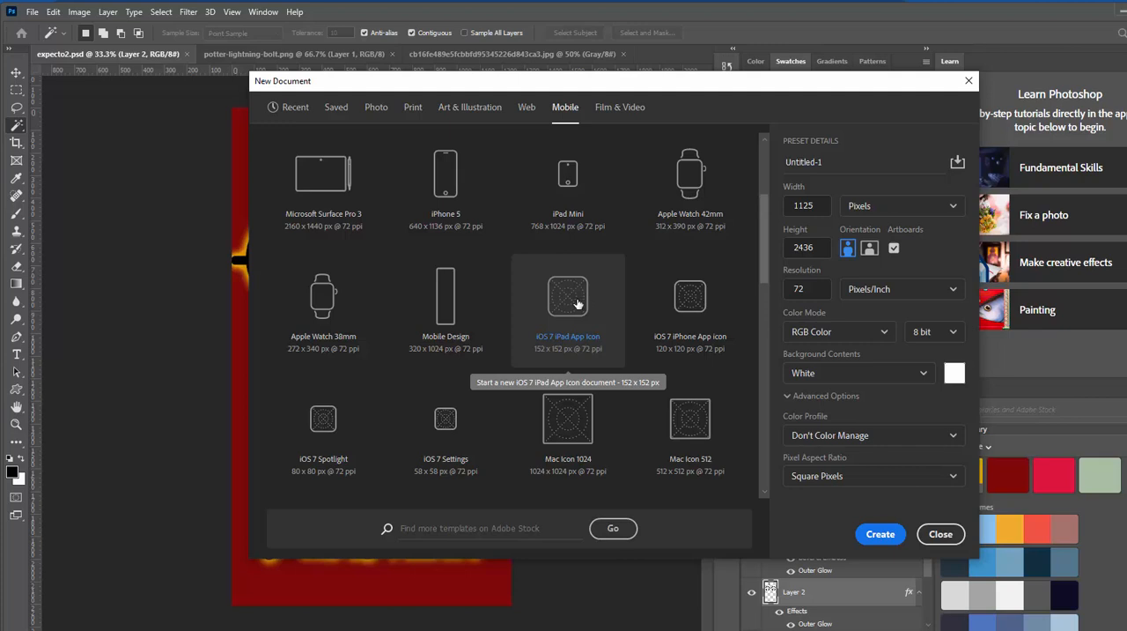
scroll(576, 304, "up", 1)
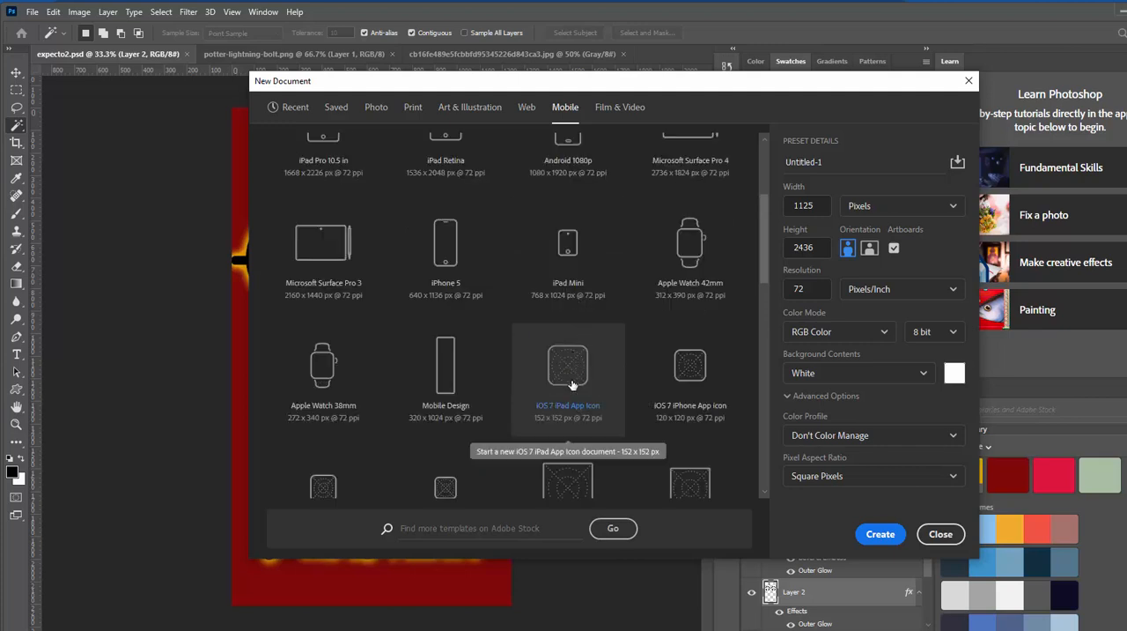
scroll(572, 383, "up", 1)
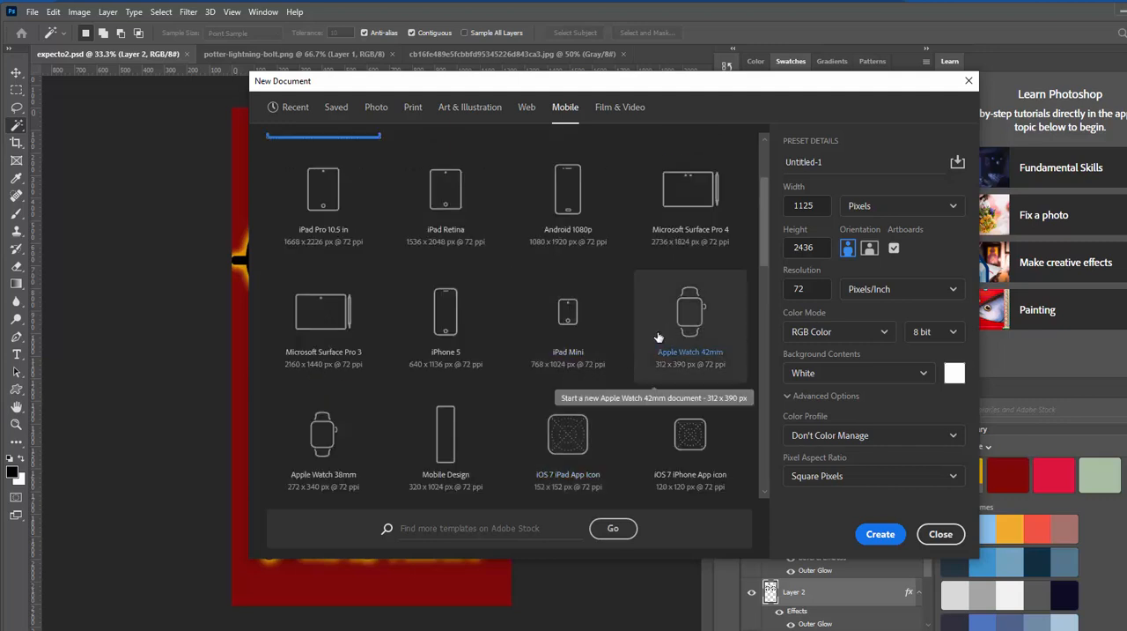
scroll(659, 334, "up", 2)
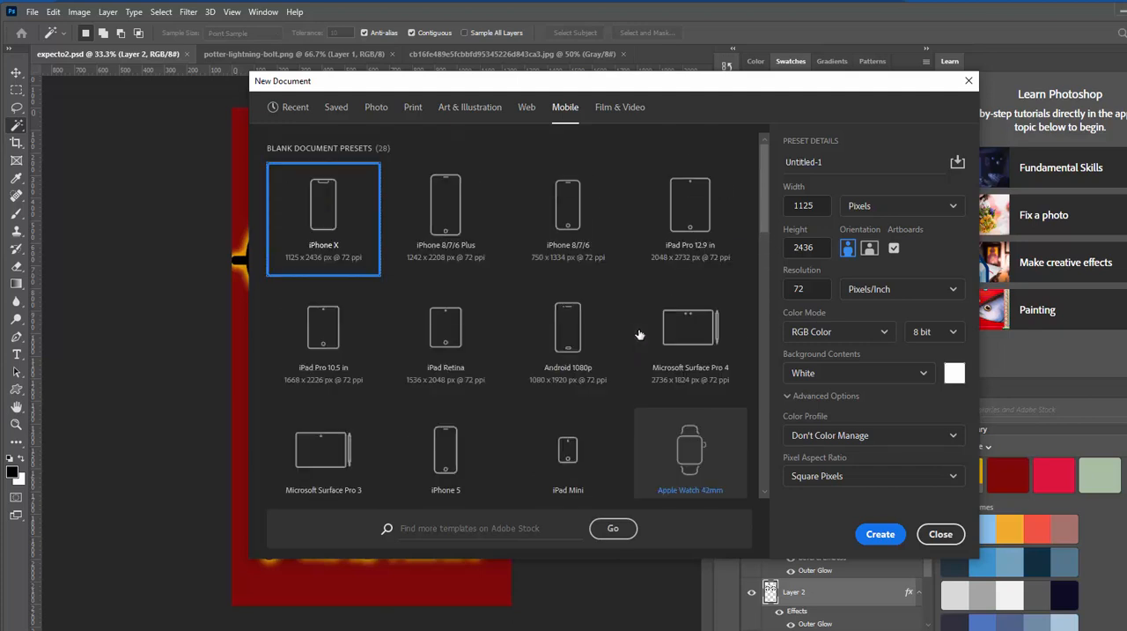
Step: Create the document from the iPhone 8/7/6 Plus preset, 1242 x 2208 px at 72 ppi, with artboards turned off
left_click(449, 206)
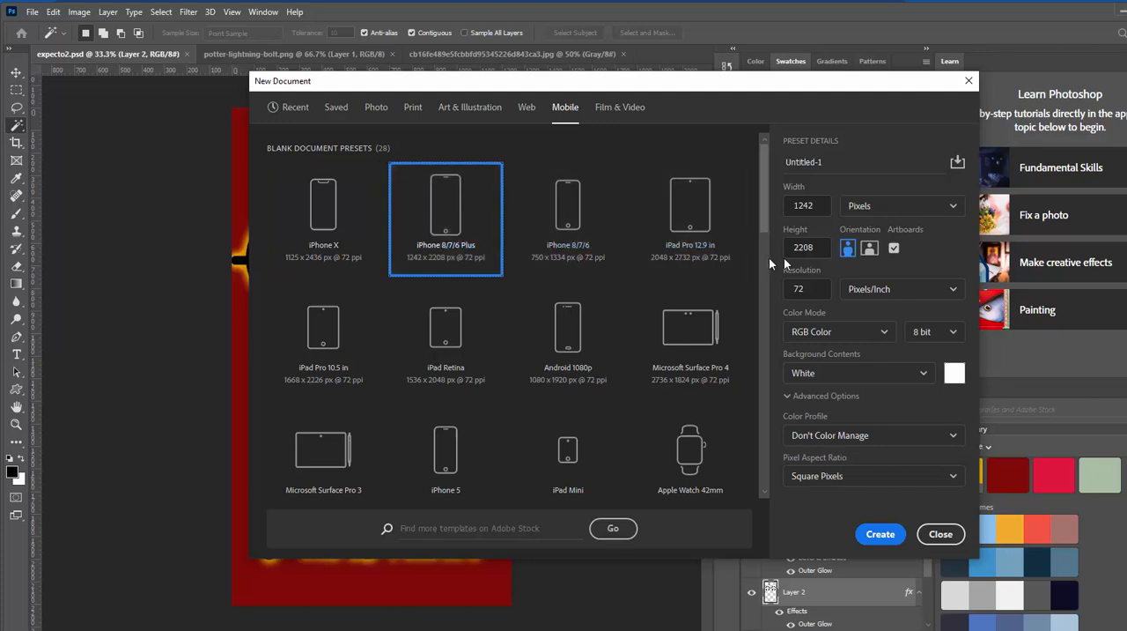
left_click(895, 251)
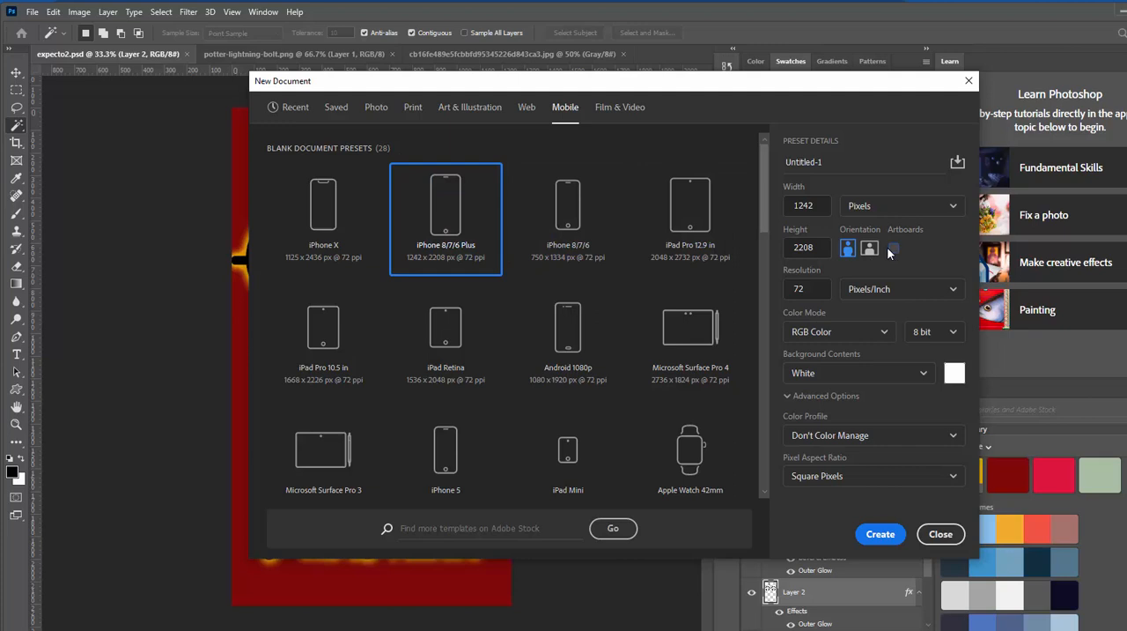
left_click(894, 253)
left_click(894, 253)
left_click(880, 534)
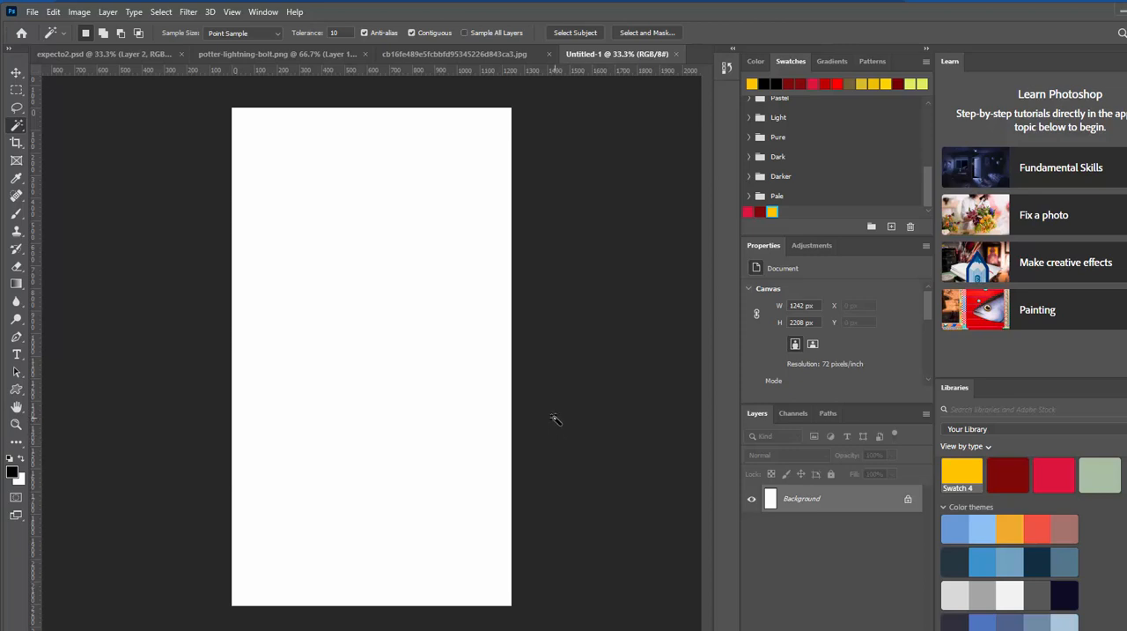
Step: Check the finished expecto2.psd design, then fill the new blank canvas with the saved dark red swatch as a color fill layer
left_click(113, 55)
left_click(599, 54)
left_click_drag(763, 210, 379, 300)
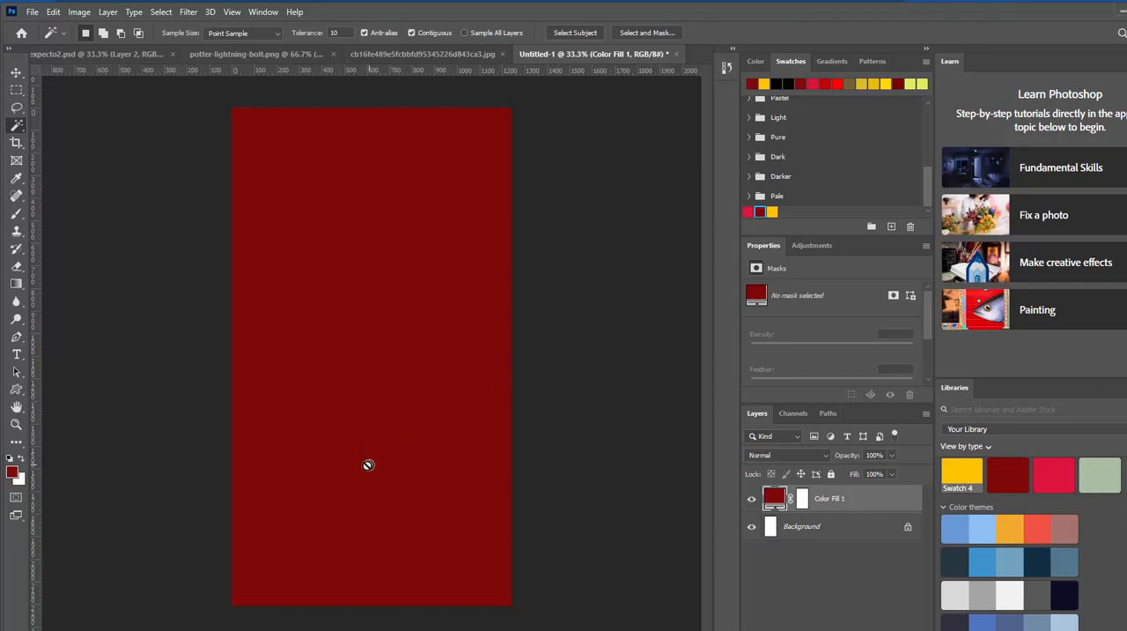
Step: Add the text "Expecto" in Quimby Gubernatorial at 66.94 pt below the canvas middle and color it with the golden yellow swatch
left_click(17, 355)
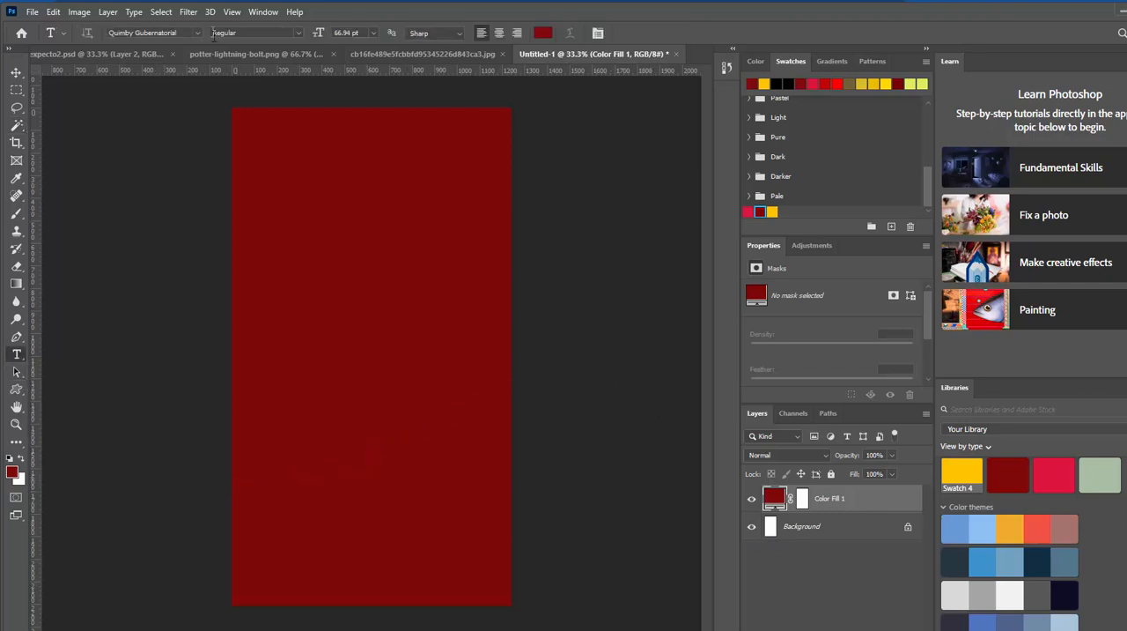
left_click(270, 395)
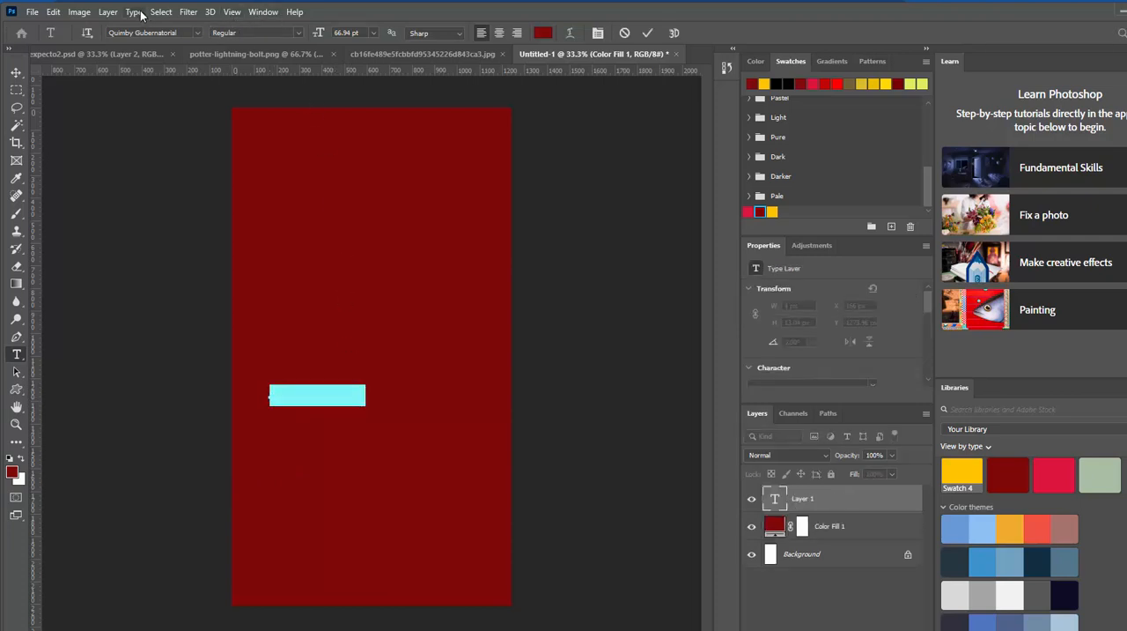
key("BackSpace")
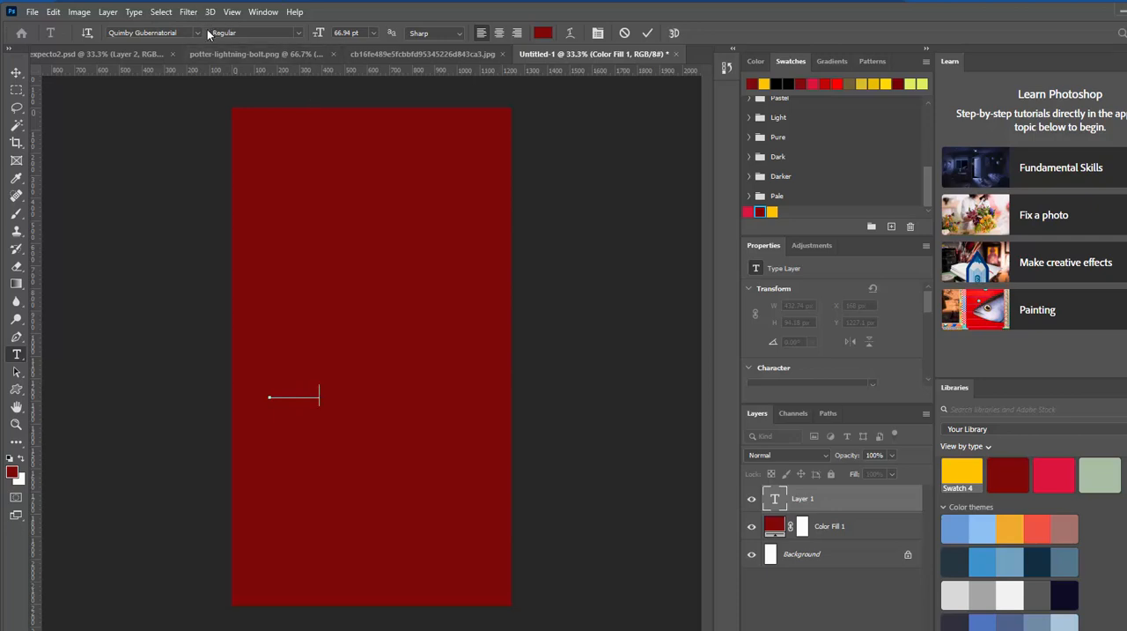
left_click(648, 34)
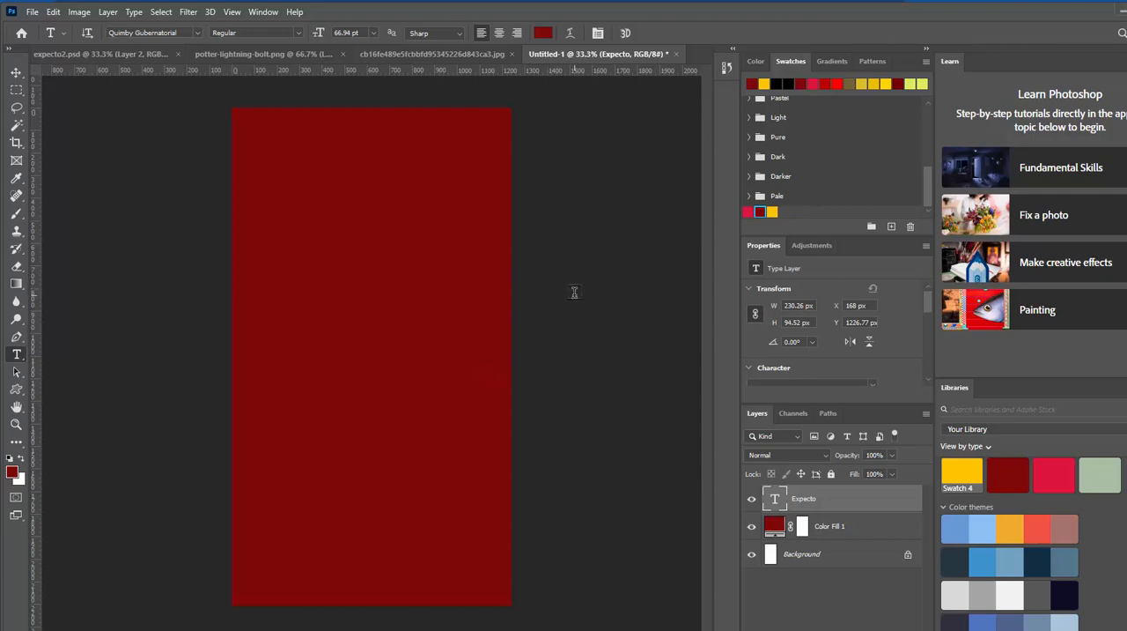
left_click(773, 212)
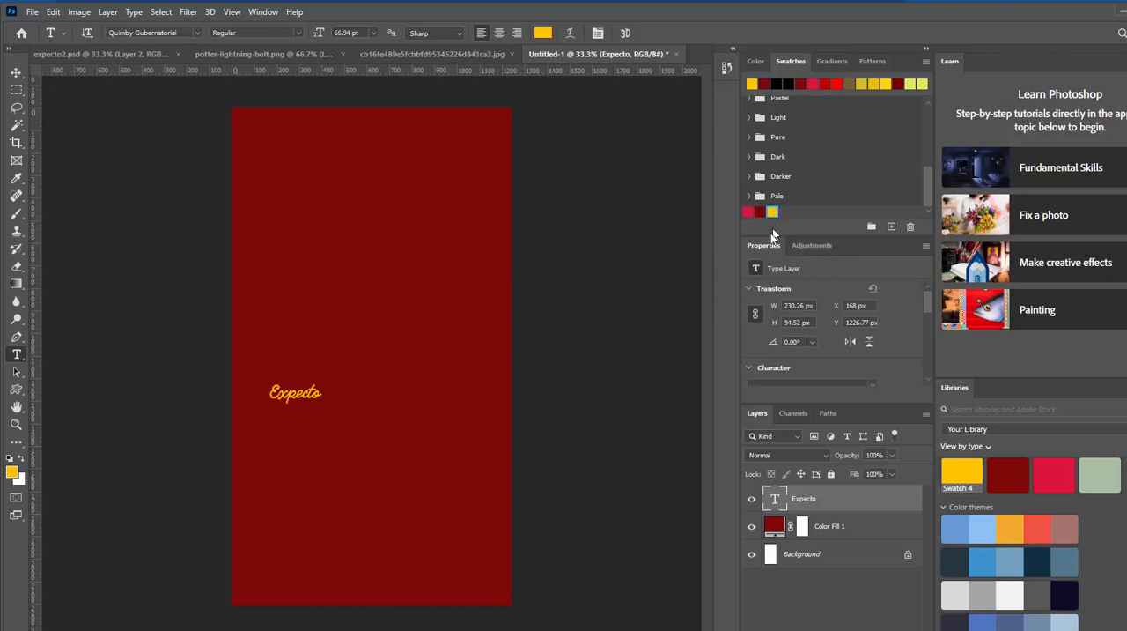
Step: Scale the "Expecto" text to about 400% and move it down, centered across the lower part of the canvas
key("ctrl+t")
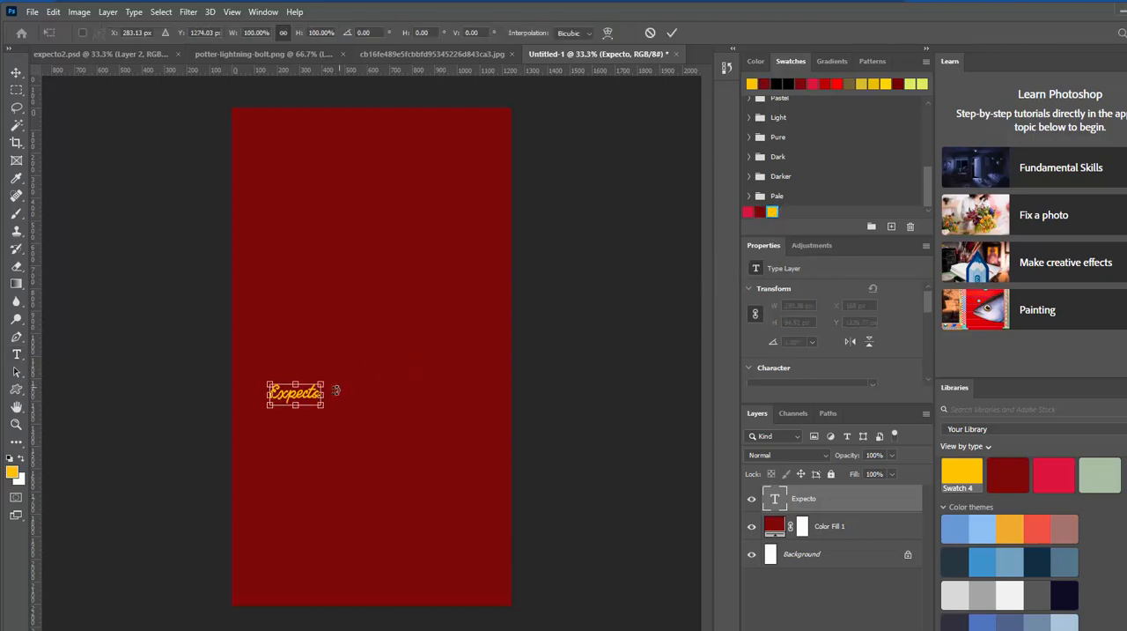
left_click_drag(325, 381, 477, 319)
left_click_drag(430, 362, 428, 447)
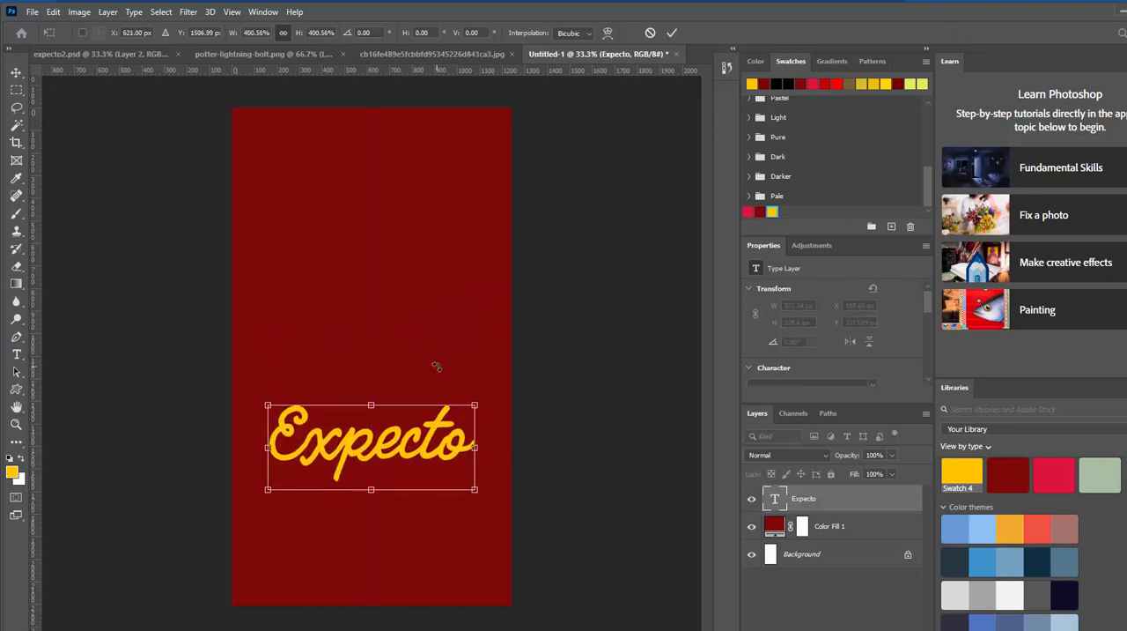
left_click(672, 33)
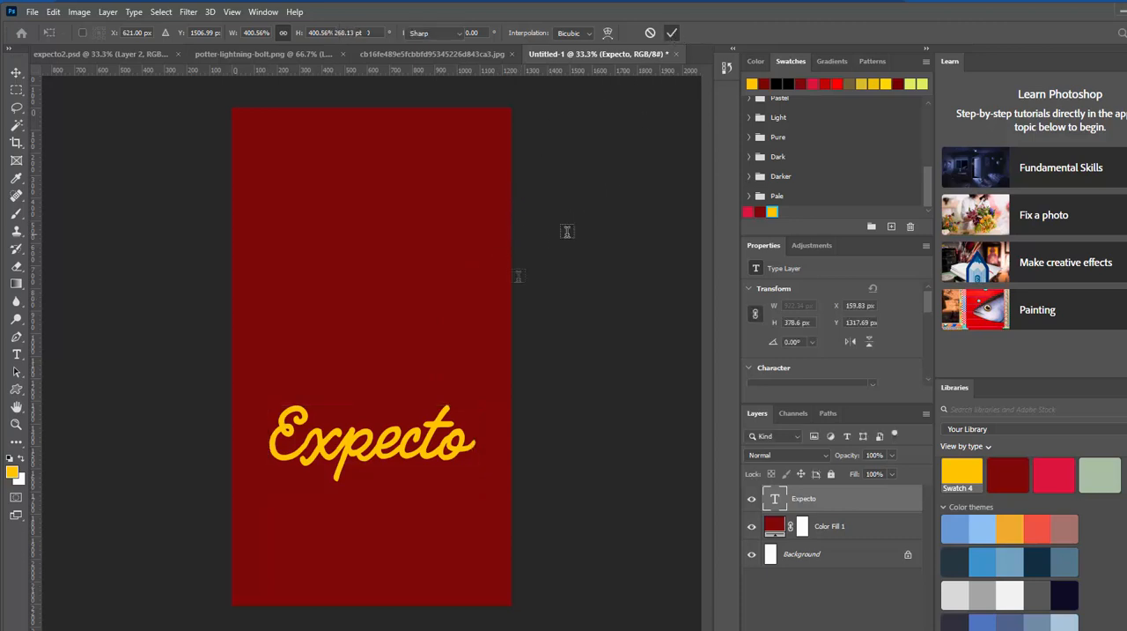
Step: Compare the layout with expecto2.psd, then nudge the "Expecto" text down in Untitled-1 and duplicate it directly below the original
left_click(139, 53)
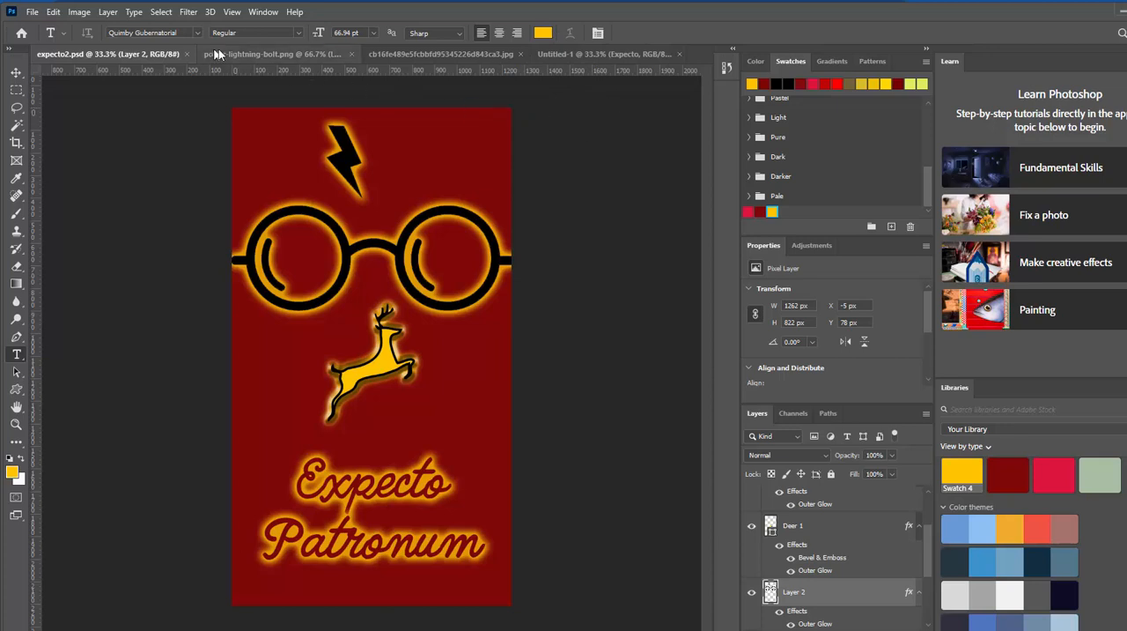
left_click(602, 54)
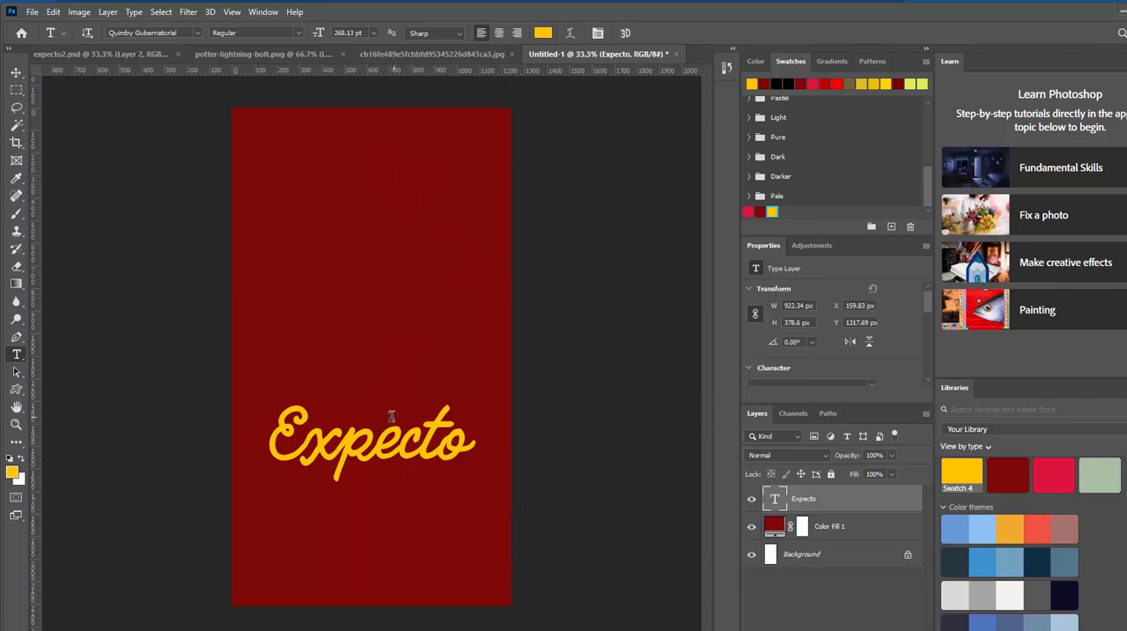
left_click(16, 74)
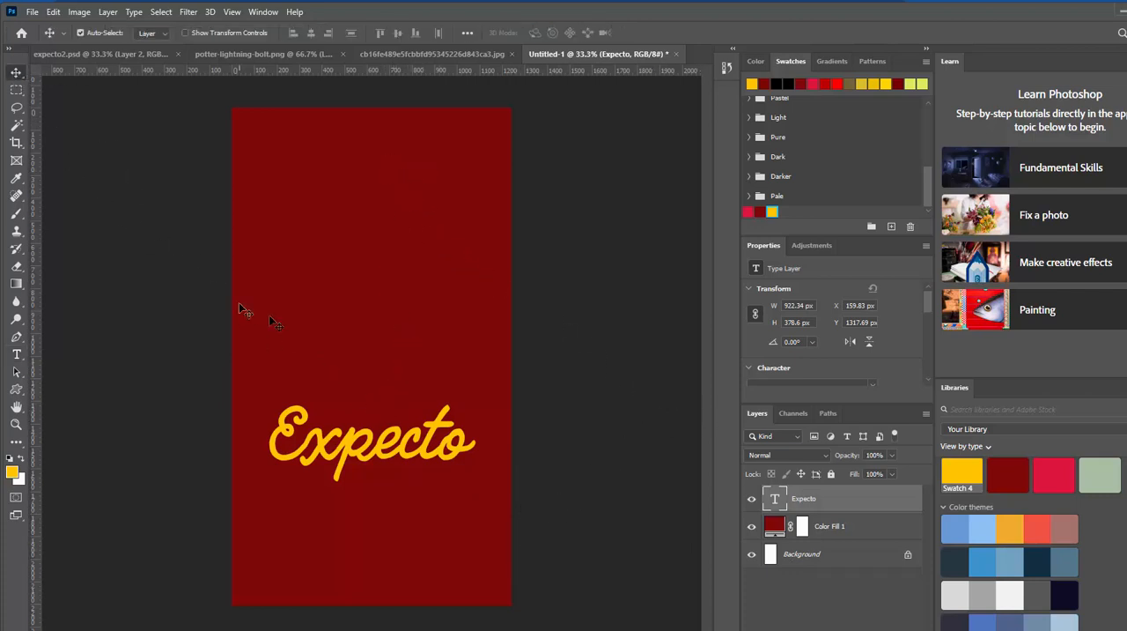
mouse_move(393, 451)
left_mouse_down()
mouse_move(370, 444)
mouse_move(404, 467)
left_mouse_up()
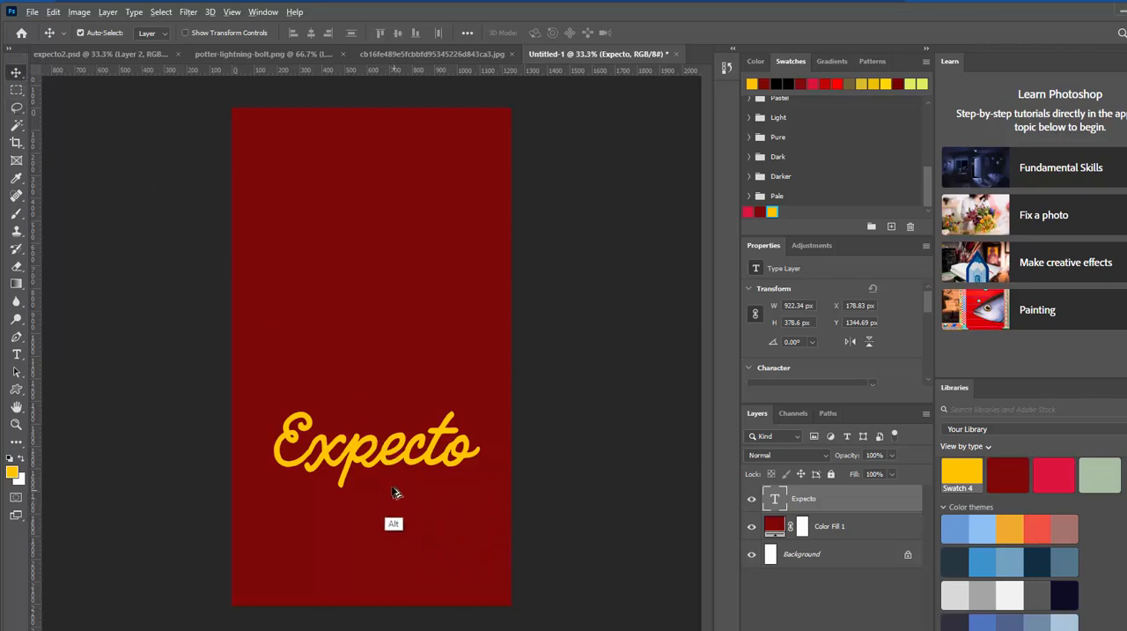
left_click_drag(384, 465, 382, 544)
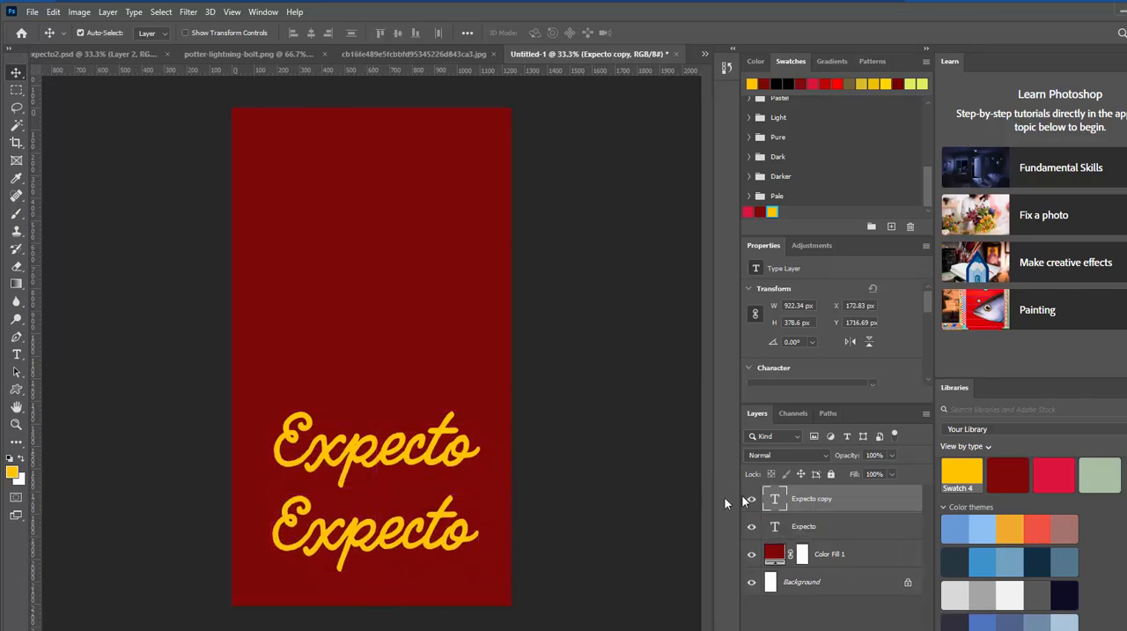
Step: Replace the wording of the duplicated lower text with "Patronum"
double_click(776, 499)
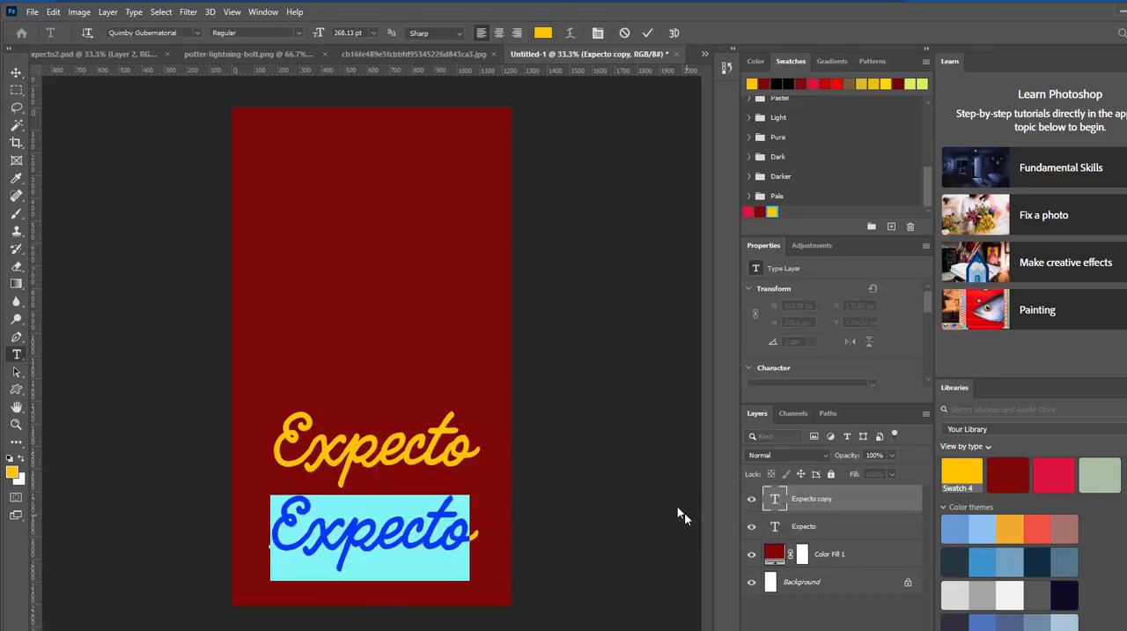
type("Pa")
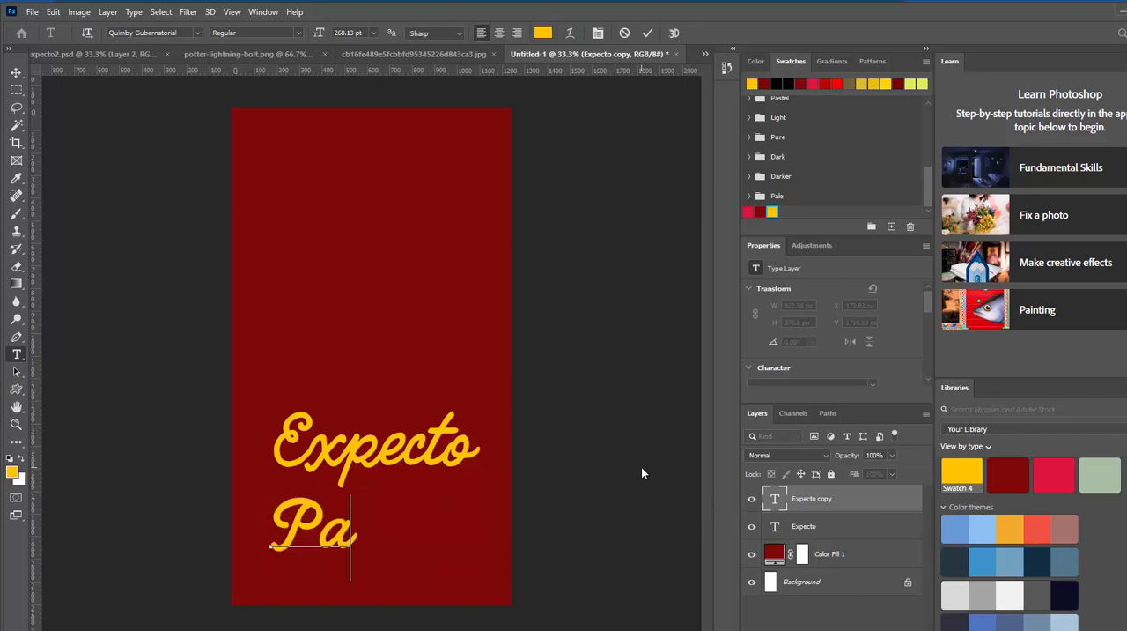
type("tronus")
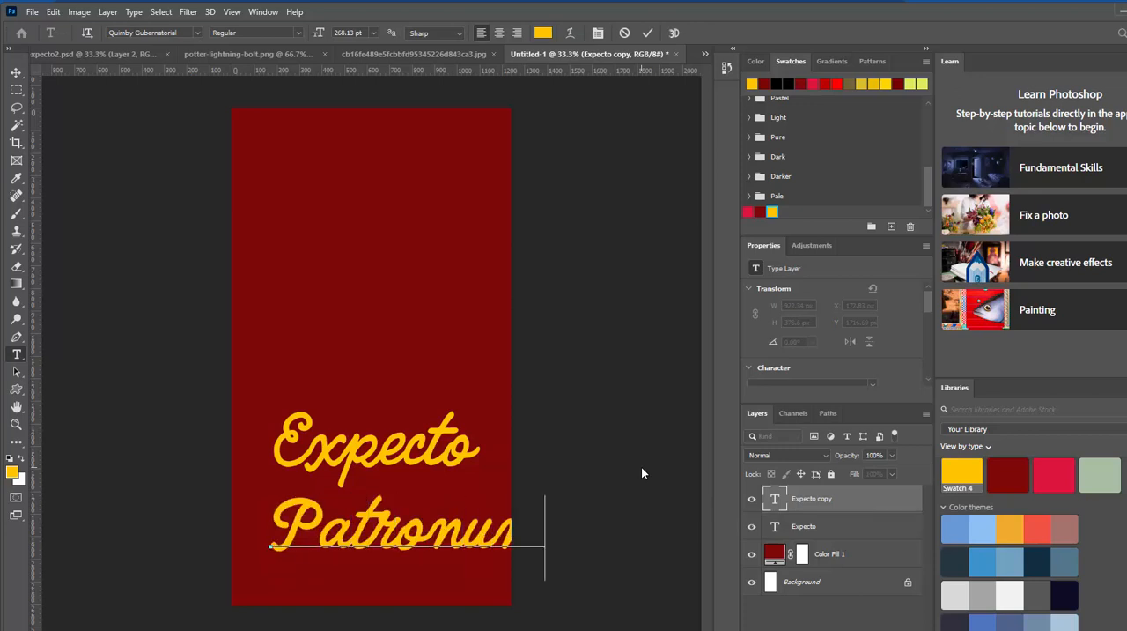
left_click(647, 32)
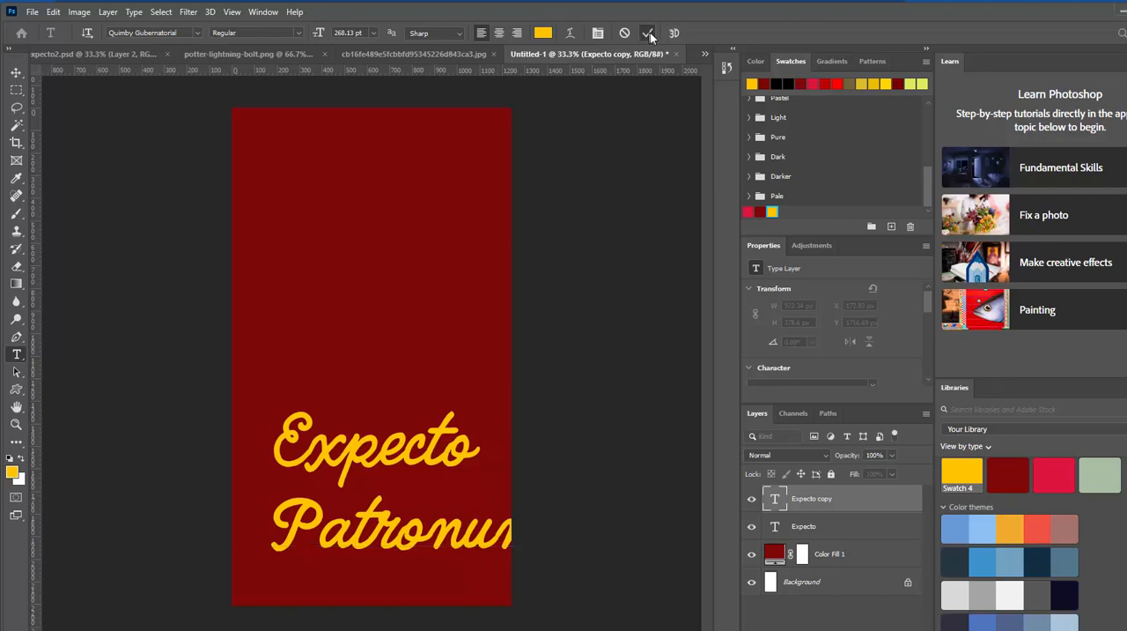
Step: Scale the "Patronum" text to about 76% and center it horizontally just beneath "Expecto"
key("ctrl")
key("ctrl+t")
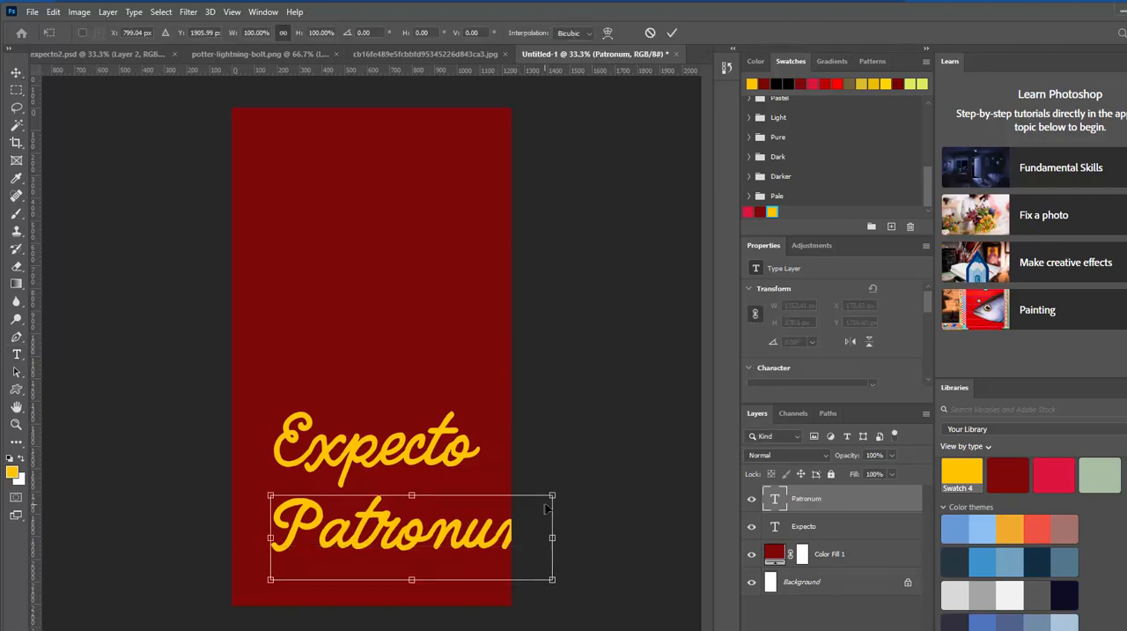
left_click_drag(552, 495, 483, 516)
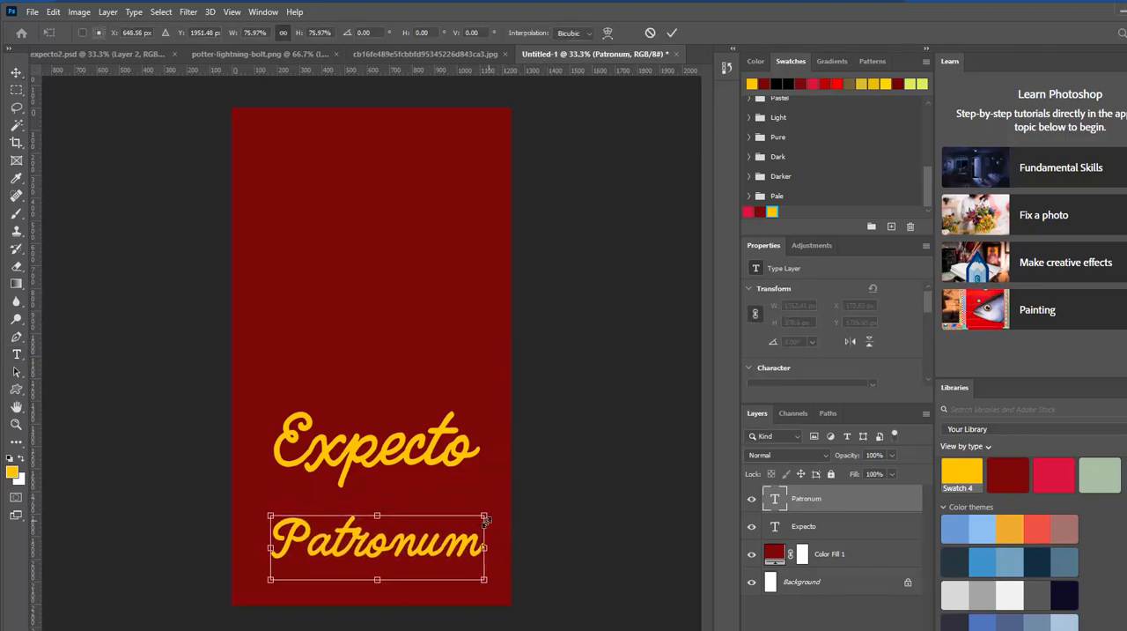
left_click_drag(447, 551, 444, 528)
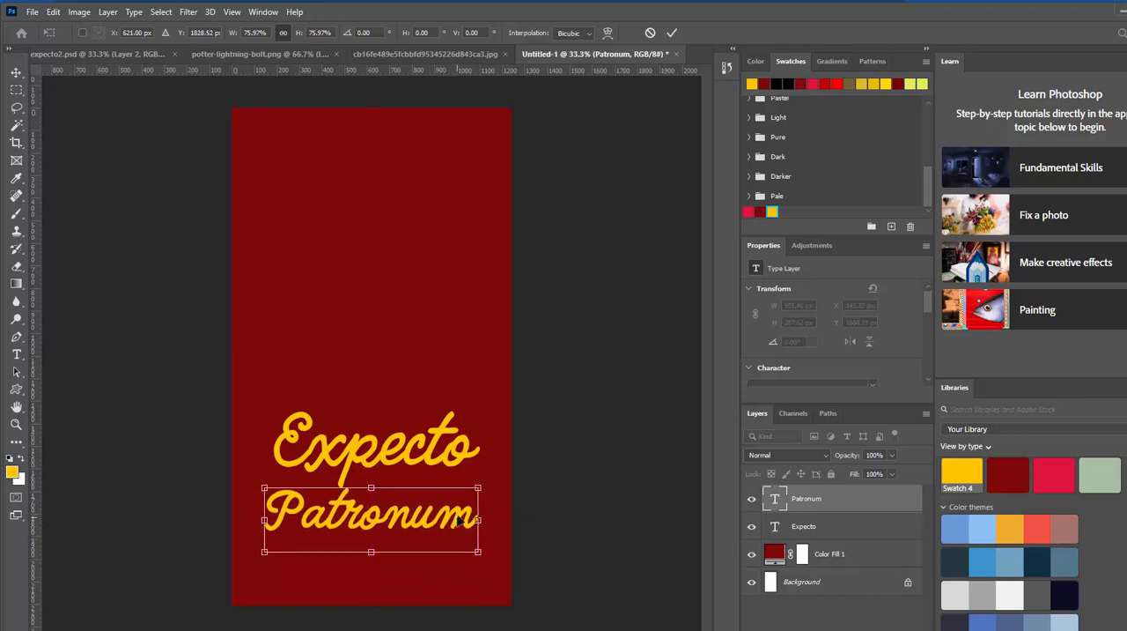
left_click(671, 32)
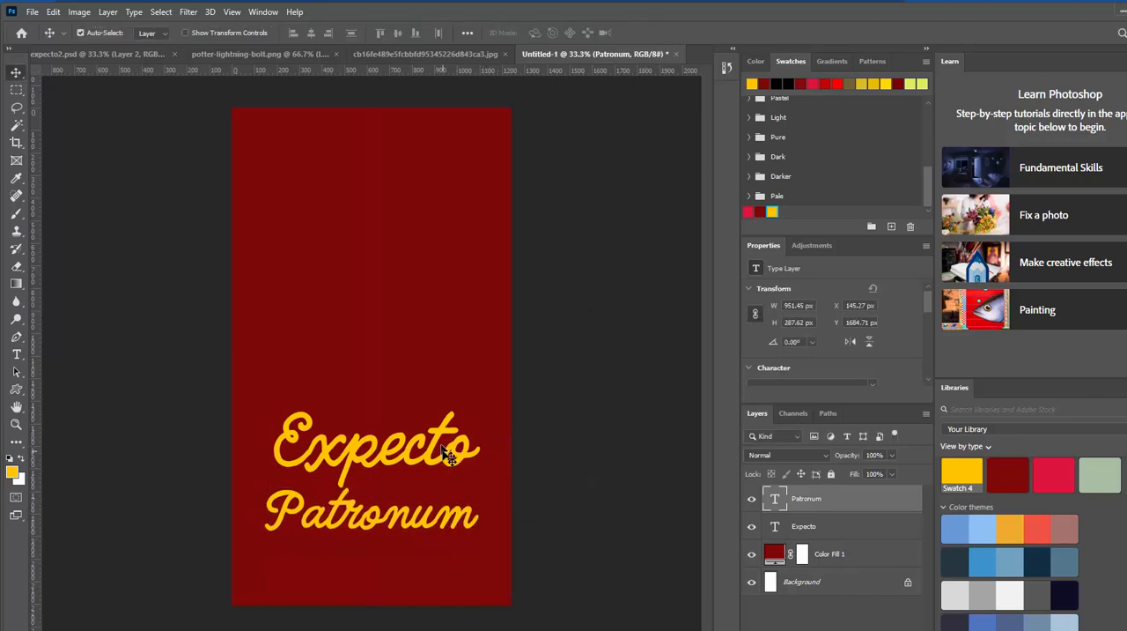
Step: Scale the "Expecto" text to about 84.5% and center it horizontally above "Patronum"
left_click_drag(443, 447, 441, 439)
key("ctrl+t")
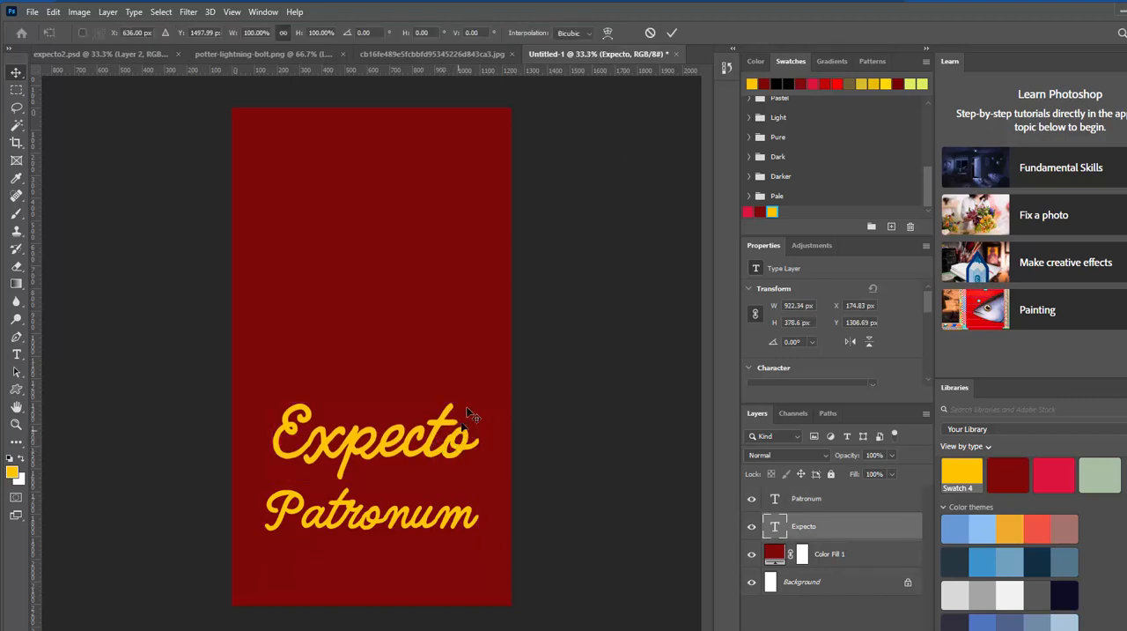
left_click_drag(479, 404, 447, 416)
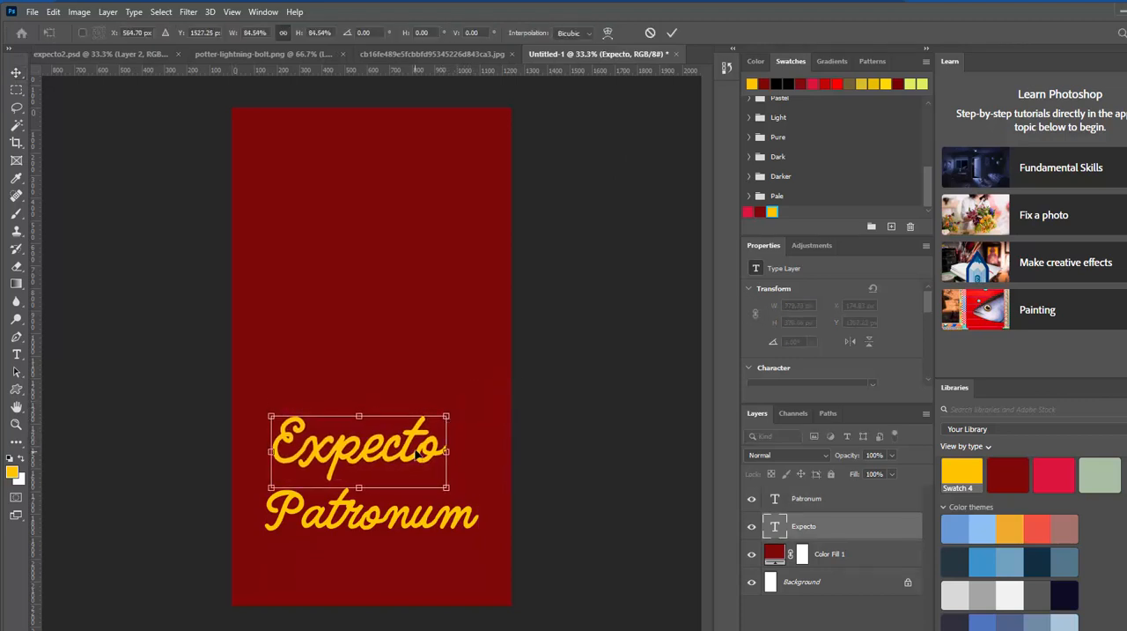
left_click_drag(417, 452, 431, 452)
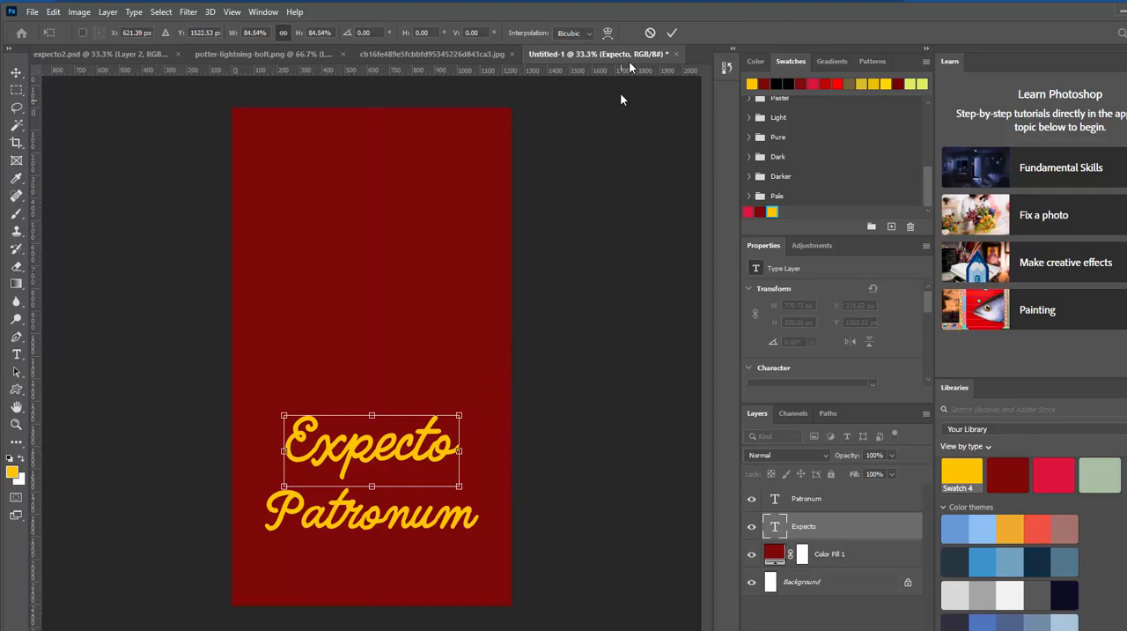
left_click(671, 35)
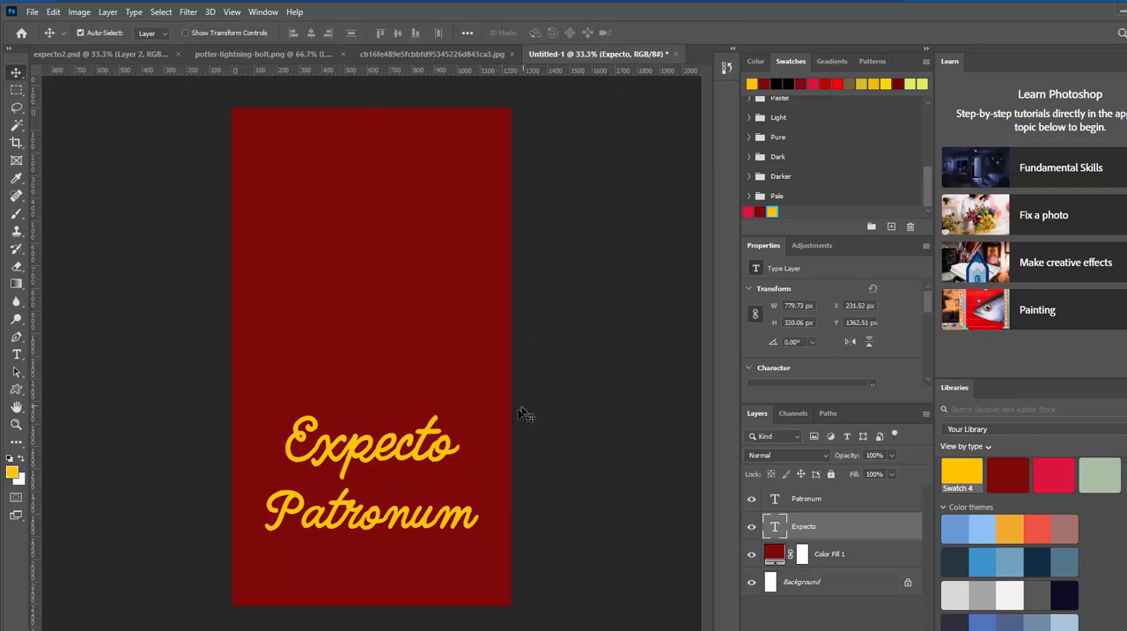
Step: Check the potter-lightning-bolt.png image, then switch to the glasses-and-bolt JPG and clear its existing selection
left_click(307, 53)
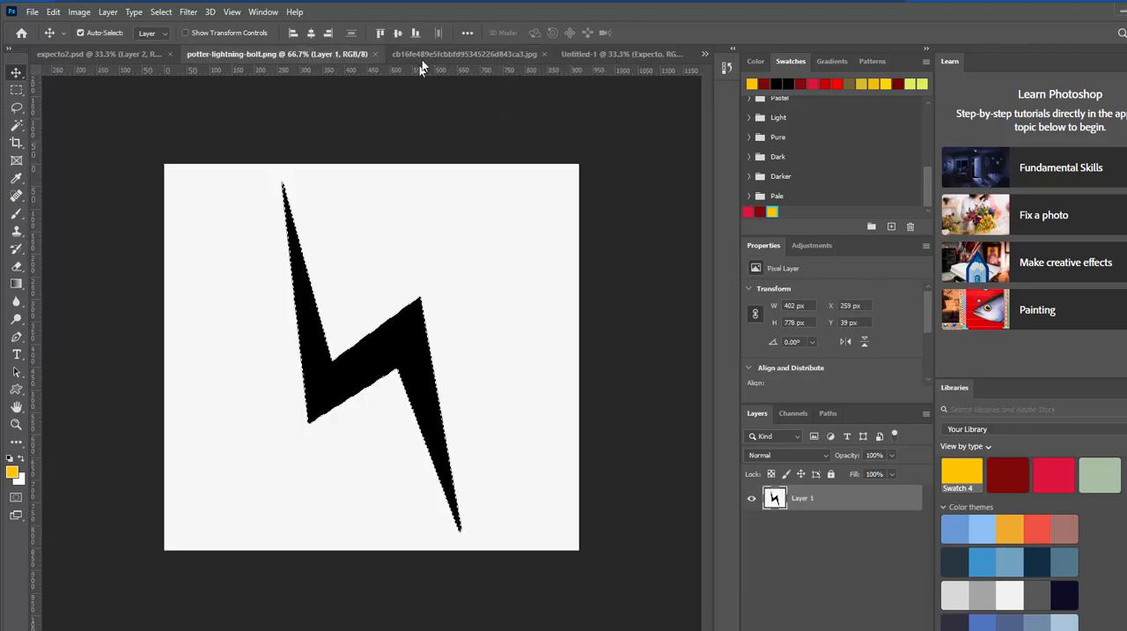
left_click(454, 54)
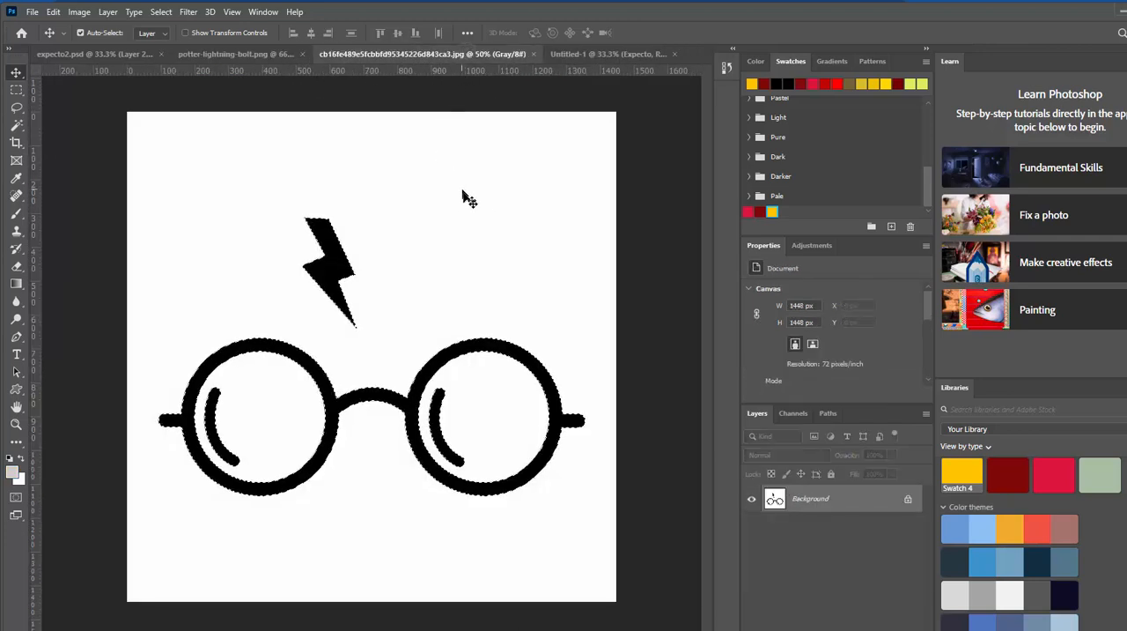
key("ctrl")
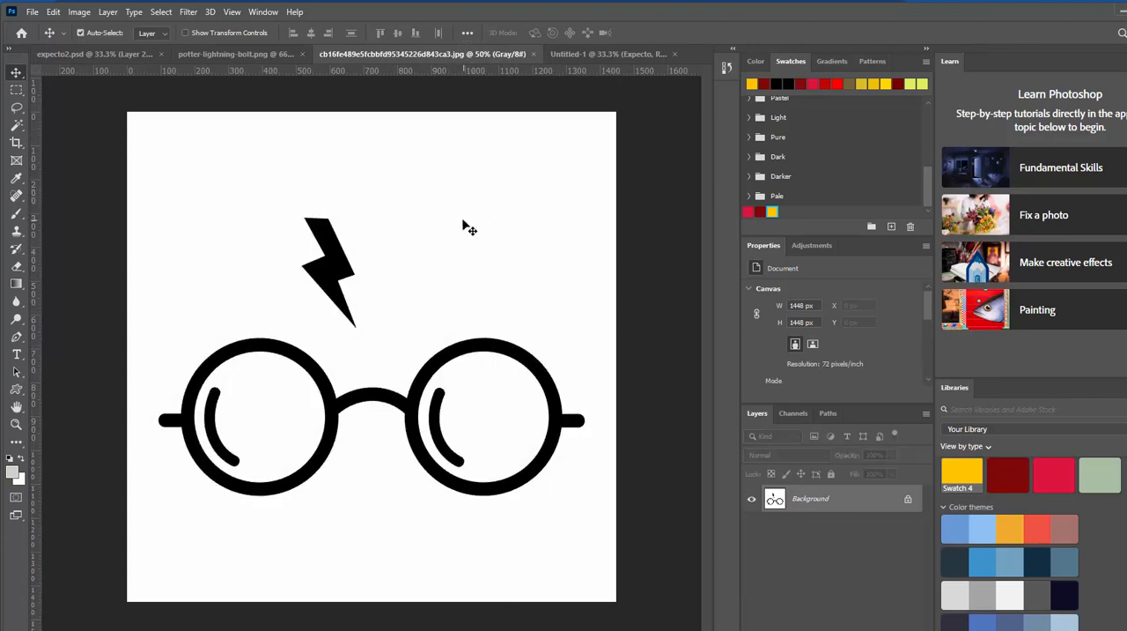
left_click(561, 2)
Step: Select the white background and both lens interiors with the Magic Wand, then invert the selection to capture the black glasses and bolt
left_click(17, 128)
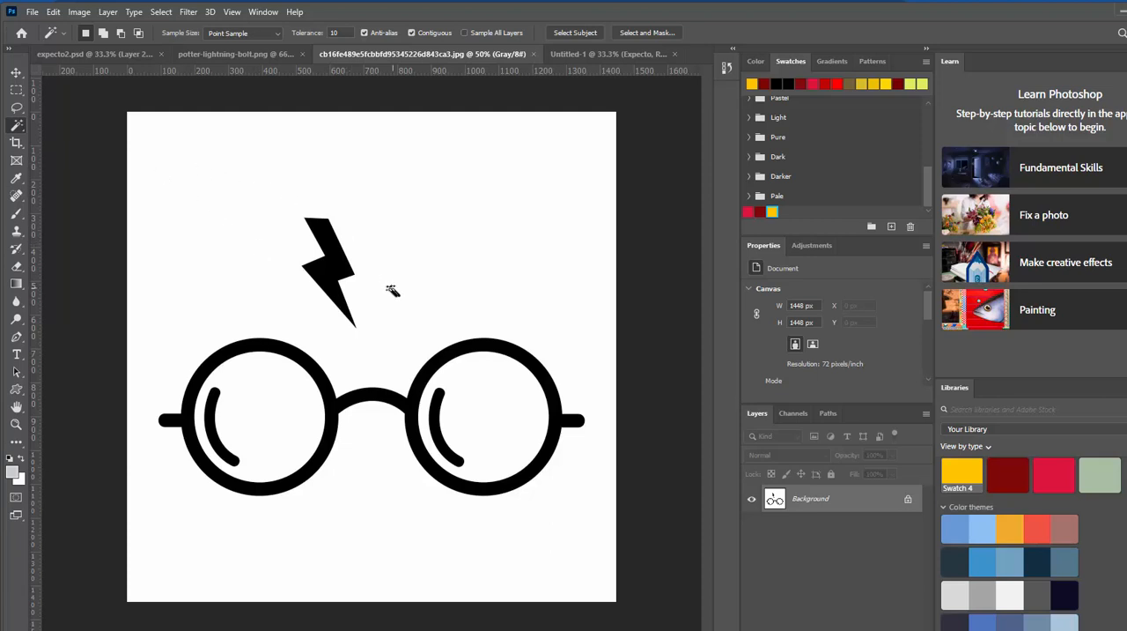
left_click(18, 126)
left_click(69, 150)
left_click(270, 280)
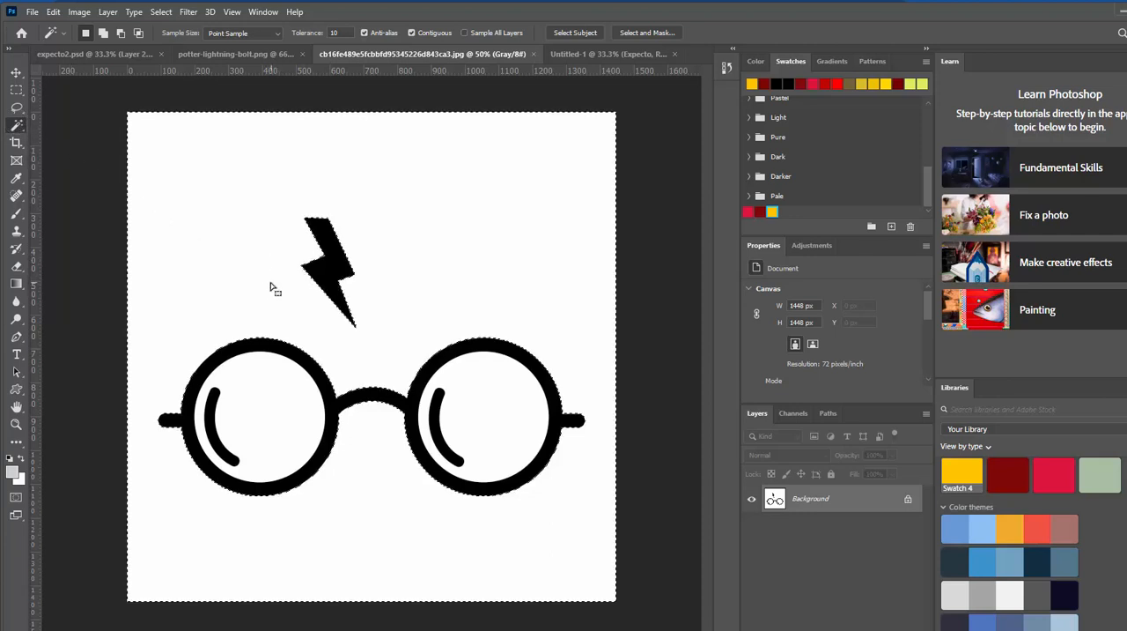
left_click(268, 417, "shift")
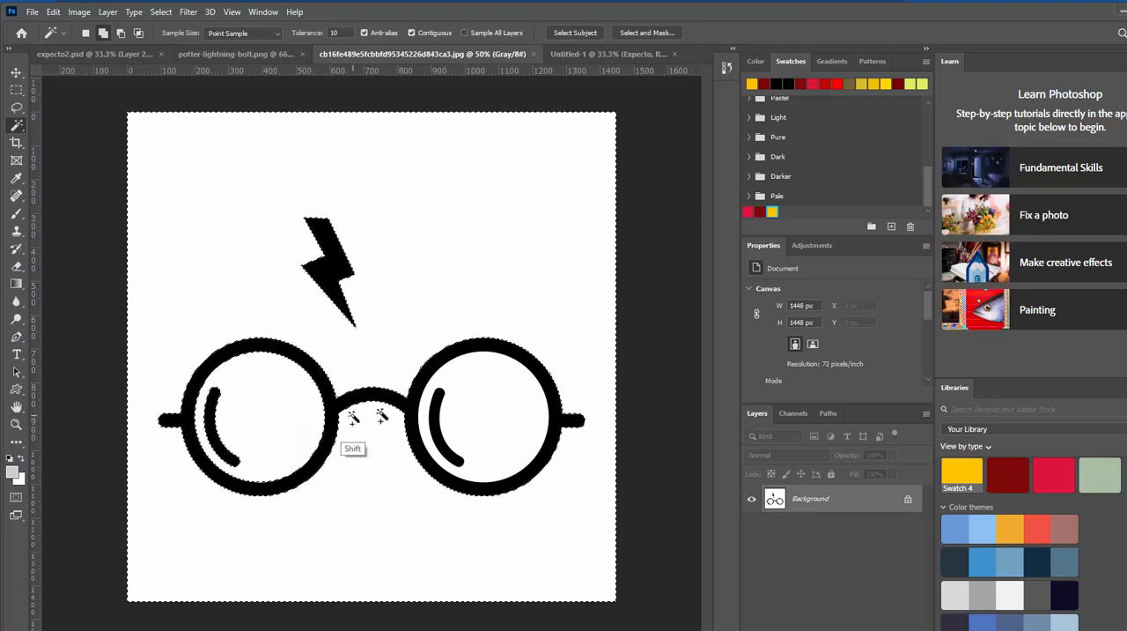
left_click(506, 418, "shift")
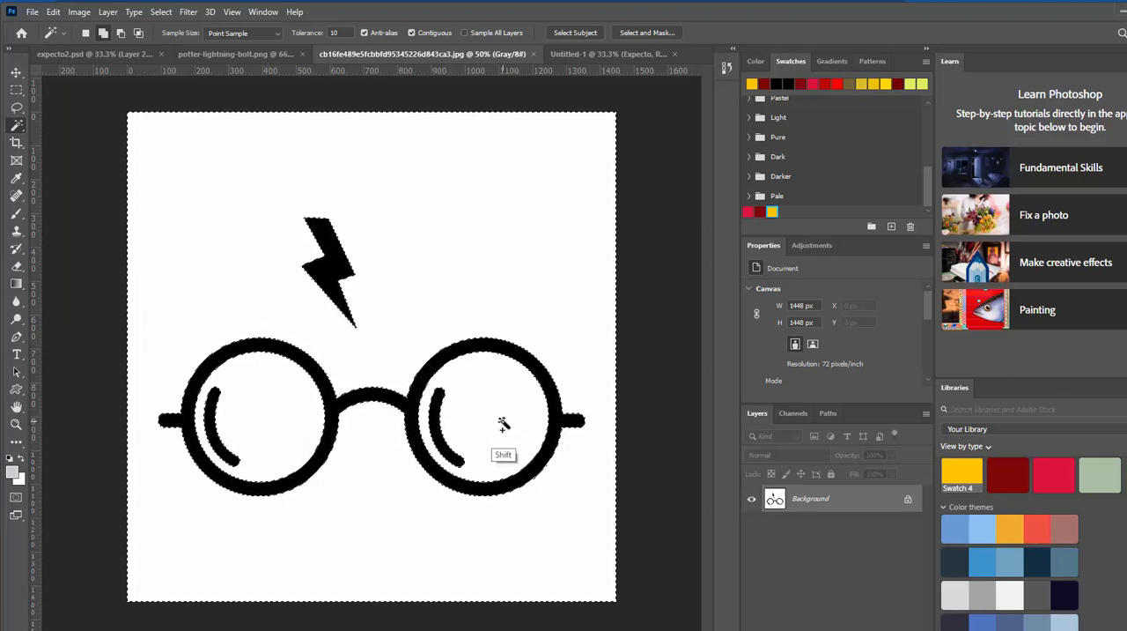
left_click(162, 12)
left_click(176, 67)
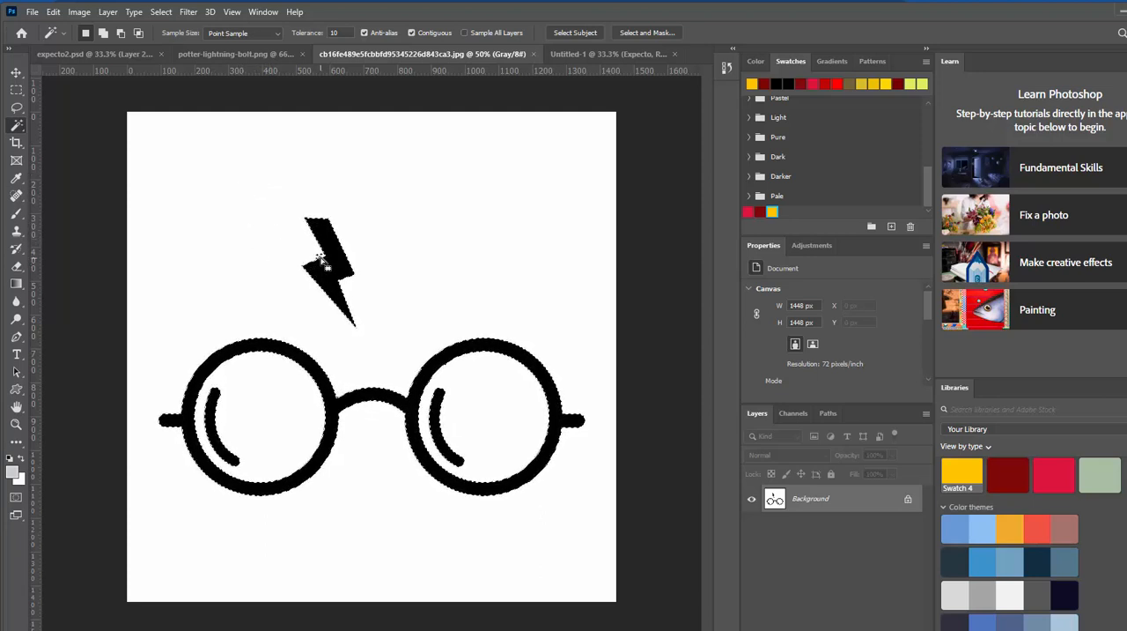
Step: Copy the selected glasses and bolt into Untitled-1 and move them up, centered across the upper part of the canvas
left_click(590, 53)
left_click_drag(526, 102, 508, 160)
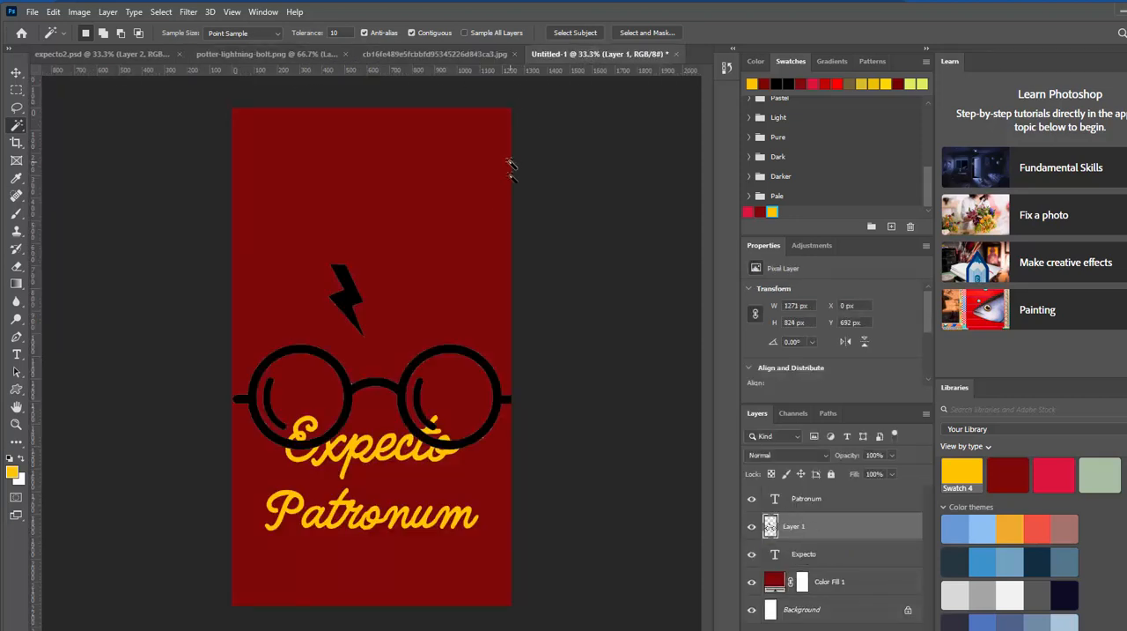
key("ctrl+t")
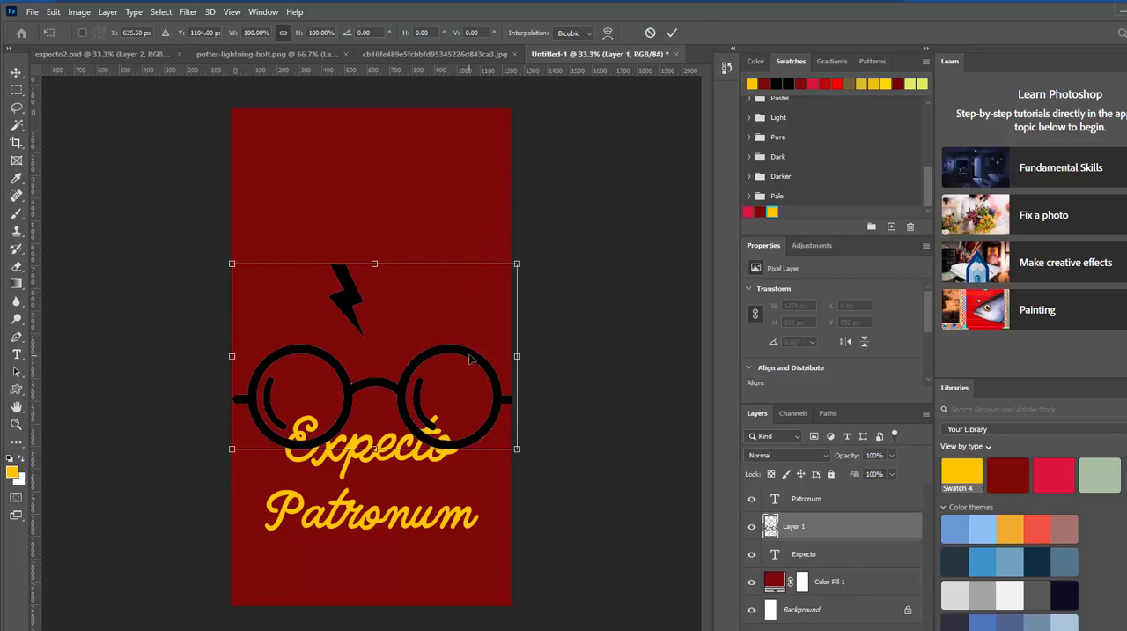
left_click_drag(470, 358, 470, 230)
left_click(671, 33)
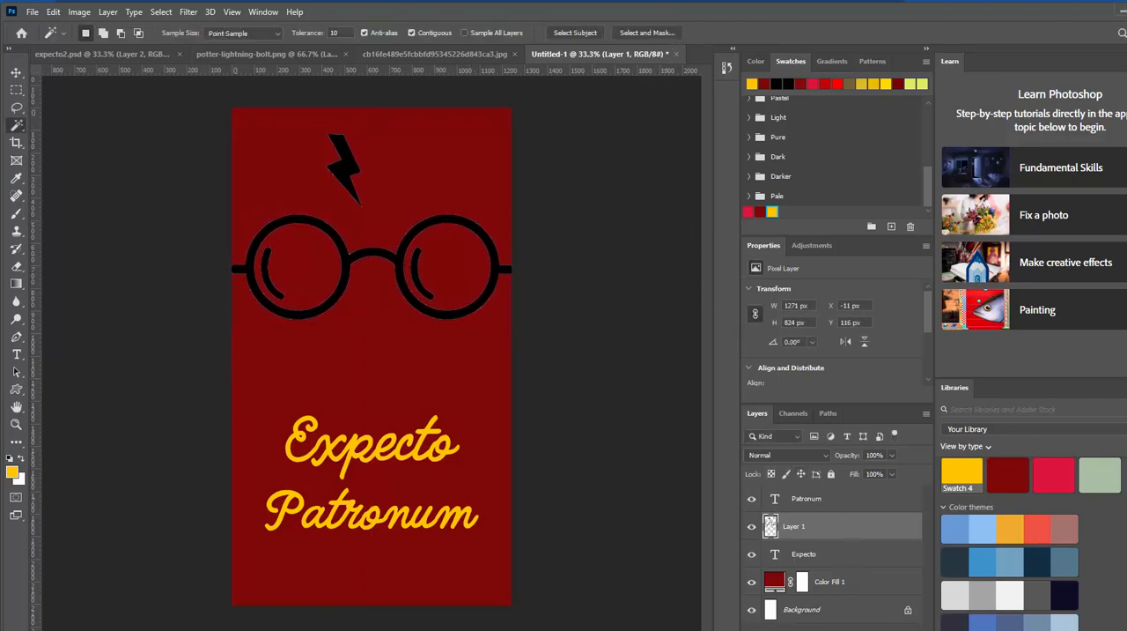
Step: Add an Outer Glow to the glasses and bolt layer in golden yellow (255, 197, 0) with 77% opacity, 16% spread and 46 px size
left_click(810, 630)
left_click(833, 617)
left_click(804, 346)
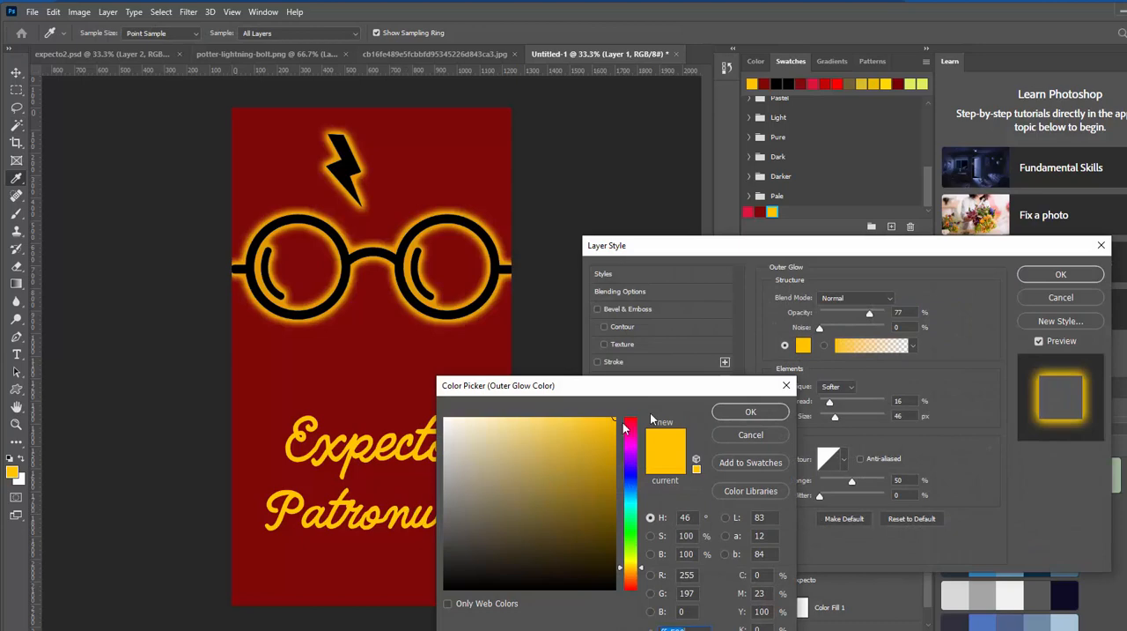
left_click(765, 415)
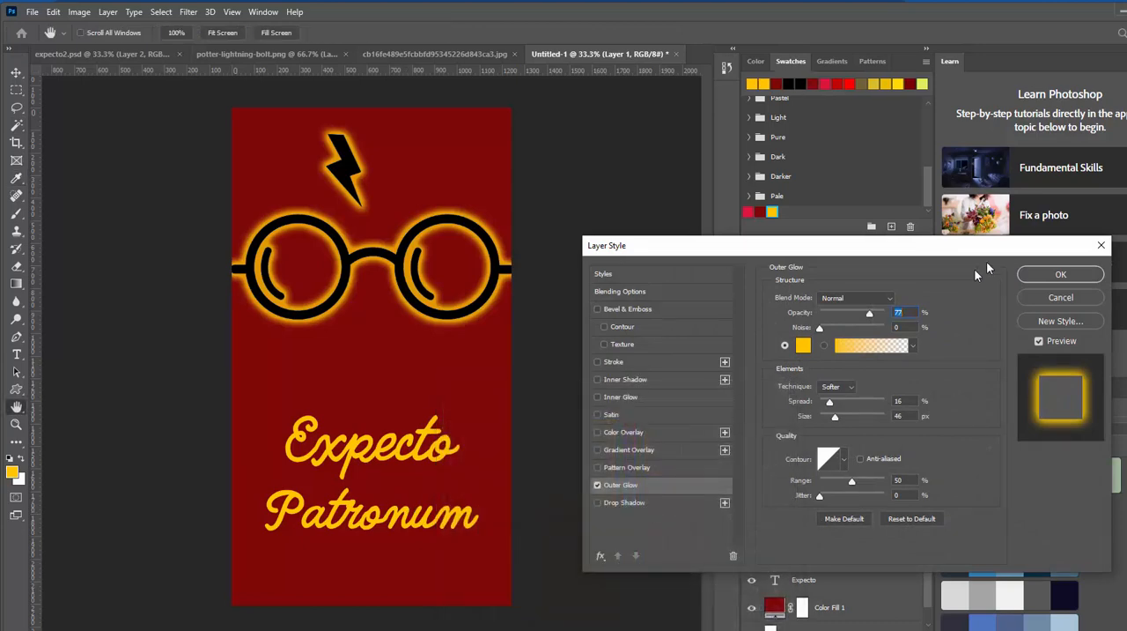
left_click(1041, 274)
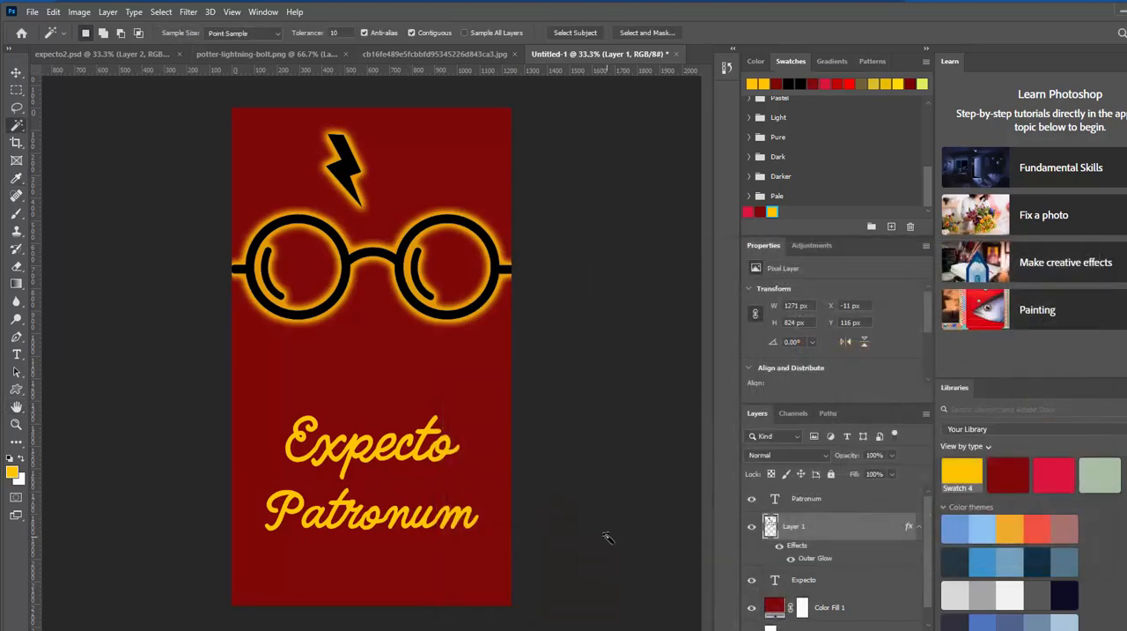
Step: Move the "Patronum" and "Expecto" texts lower on the canvas, leaving open space beneath the glasses
left_click(16, 71)
left_click_drag(425, 530, 423, 558)
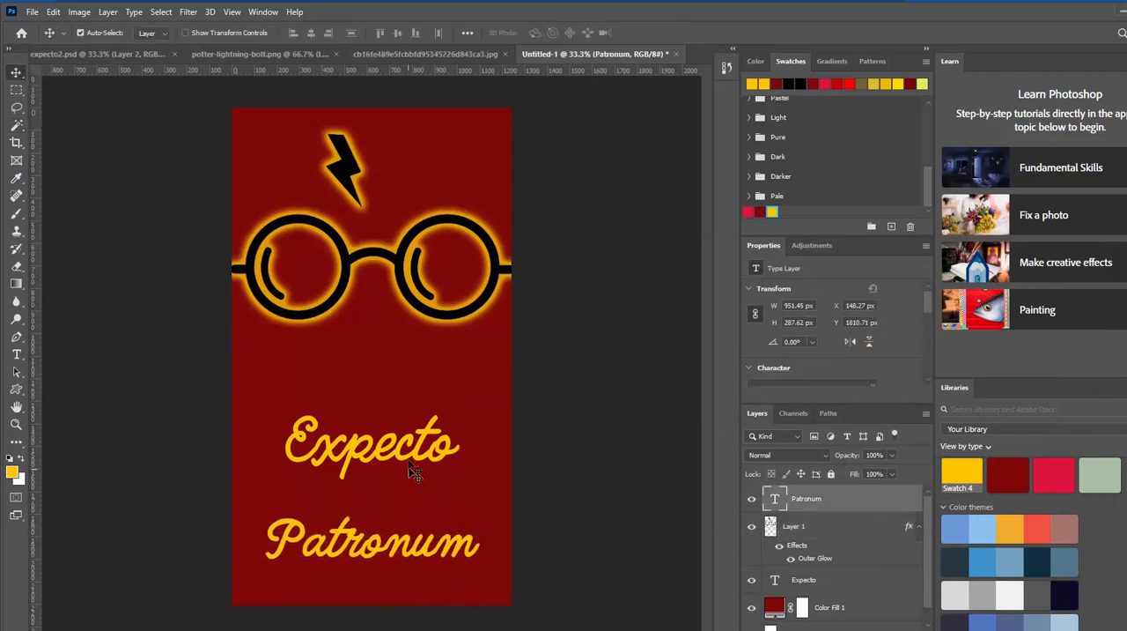
left_click_drag(414, 446, 414, 482)
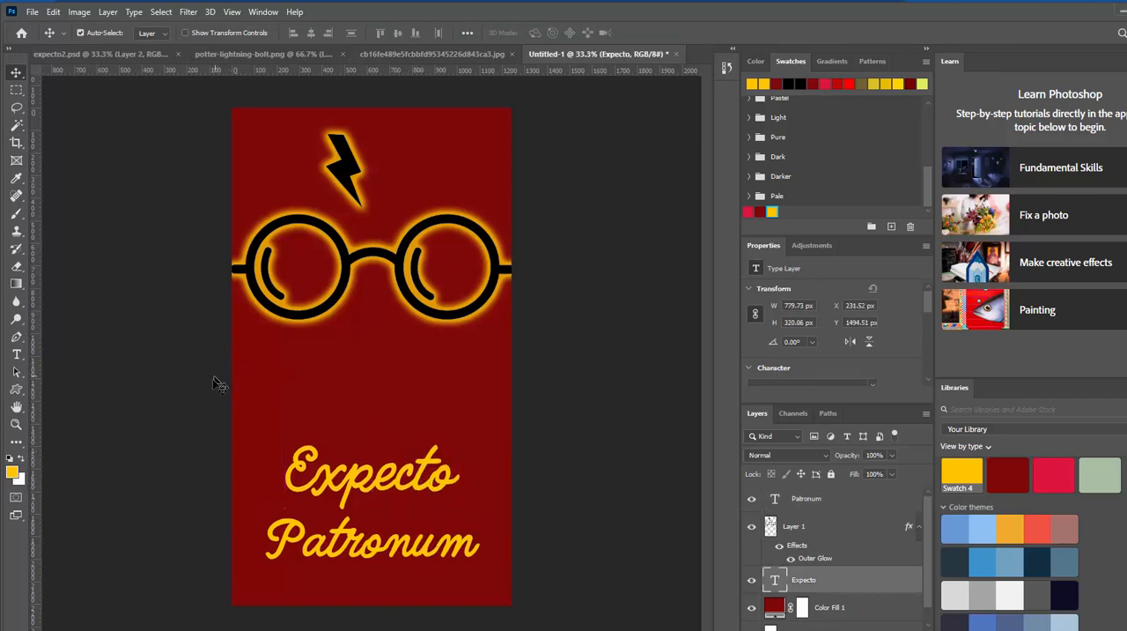
Step: Set the Custom Shape tool to the leaping deer with small antlers from the Wild Animals shapes
left_click(16, 389)
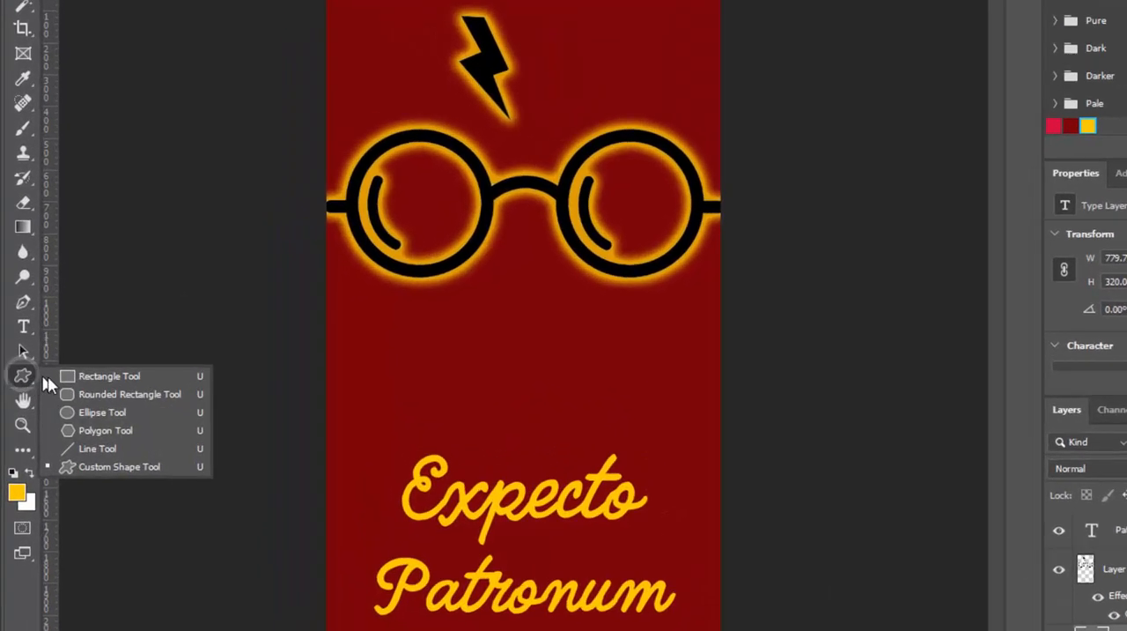
left_click(42, 390)
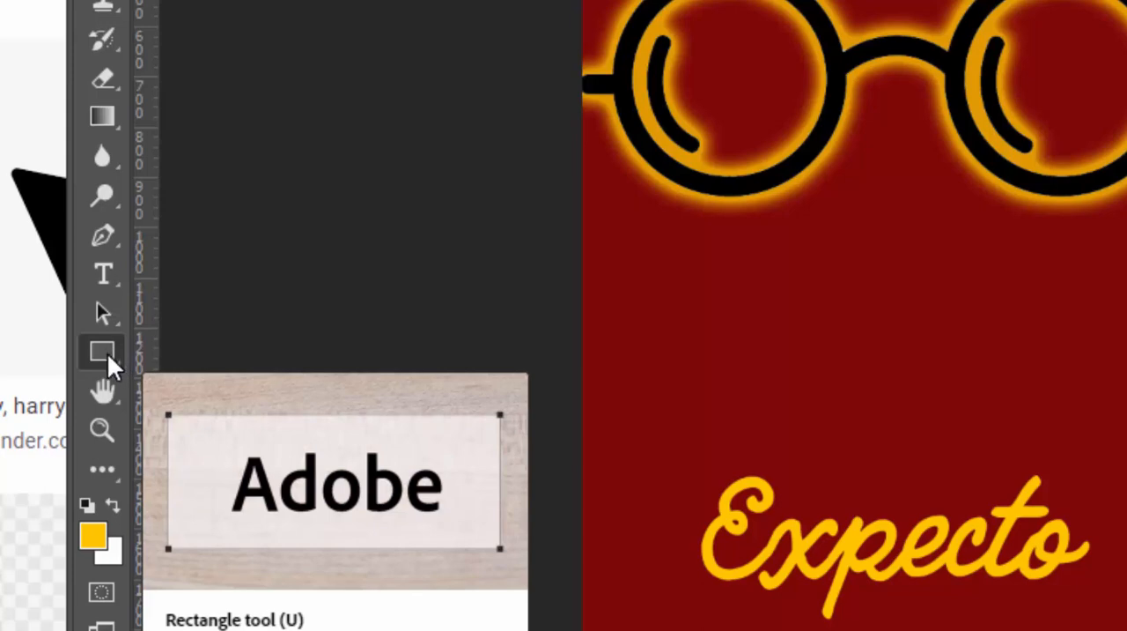
left_click(108, 354)
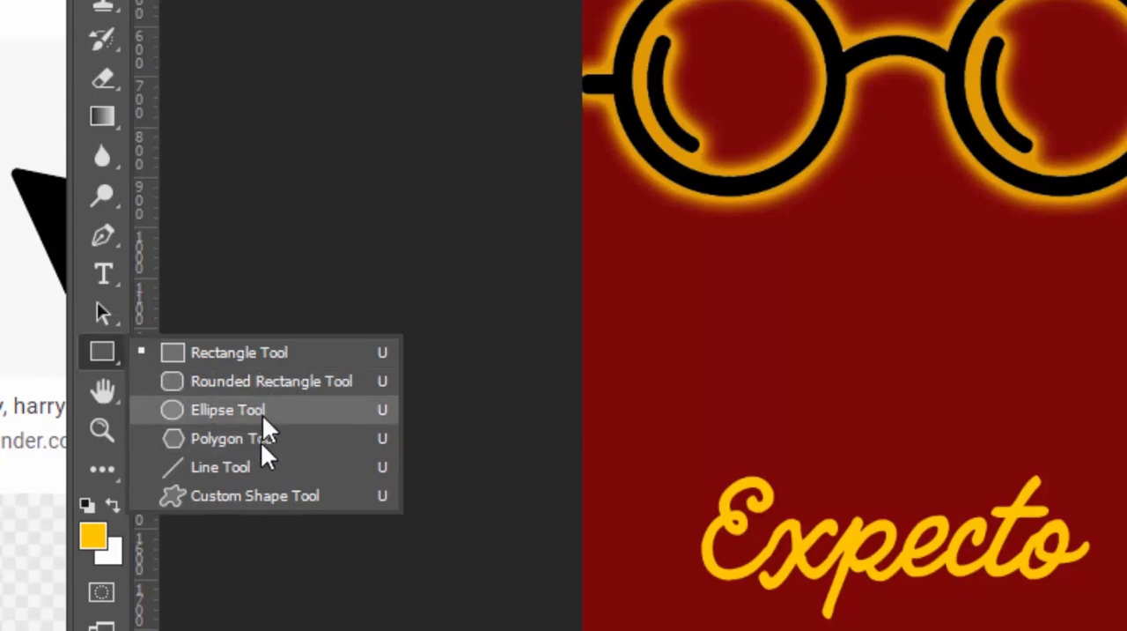
left_click(261, 494)
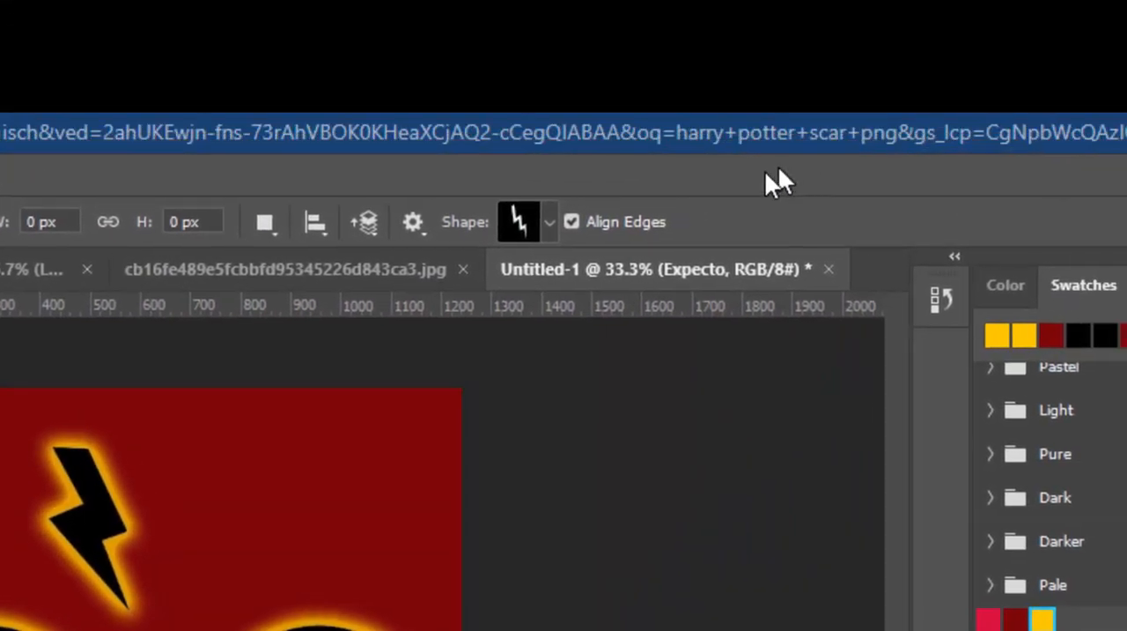
left_click(523, 227)
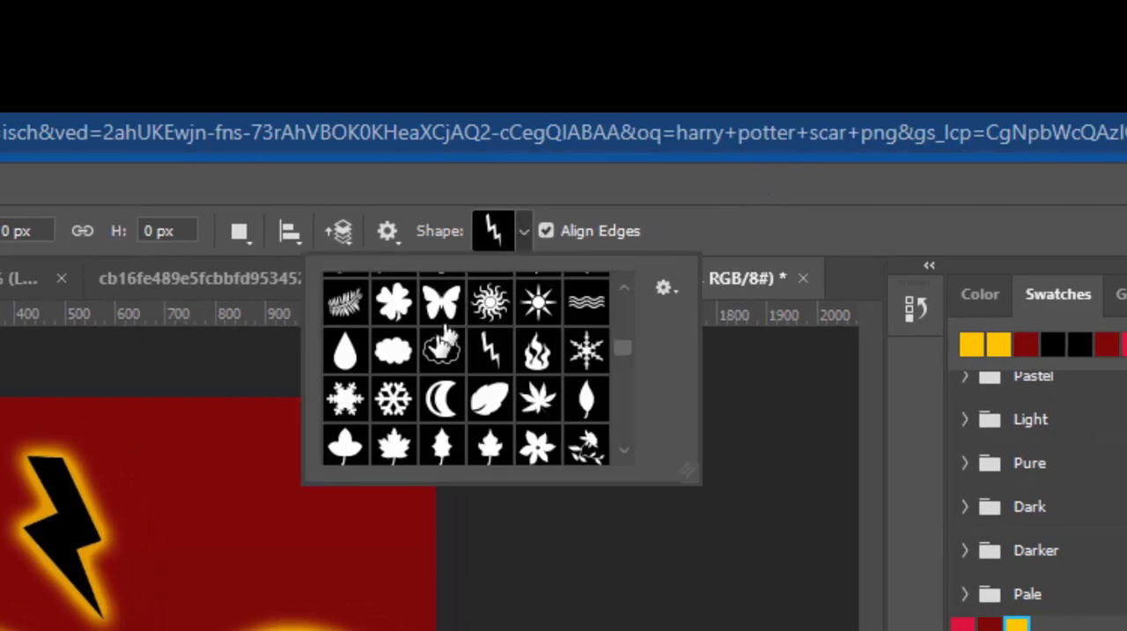
left_click_drag(621, 342, 628, 433)
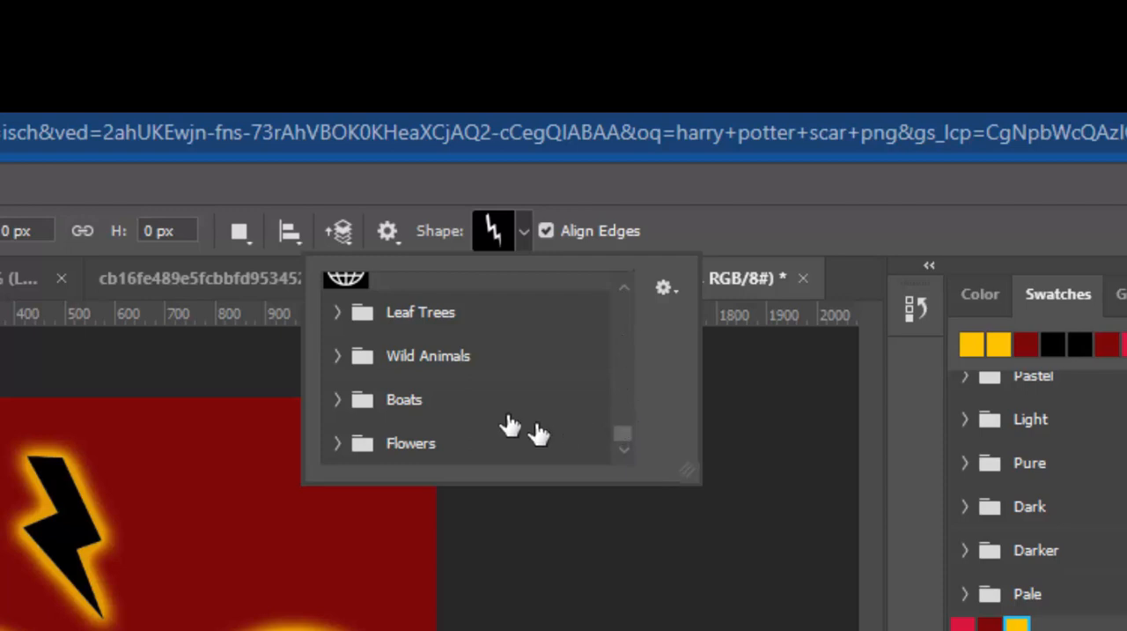
left_click(337, 356)
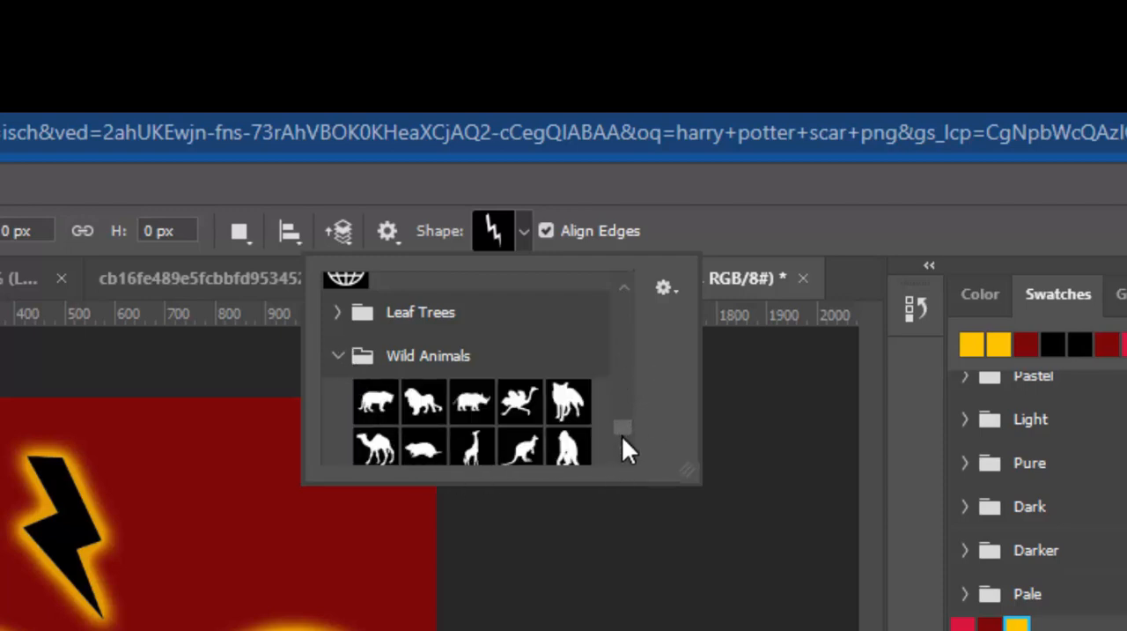
scroll(620, 423, "down", 1)
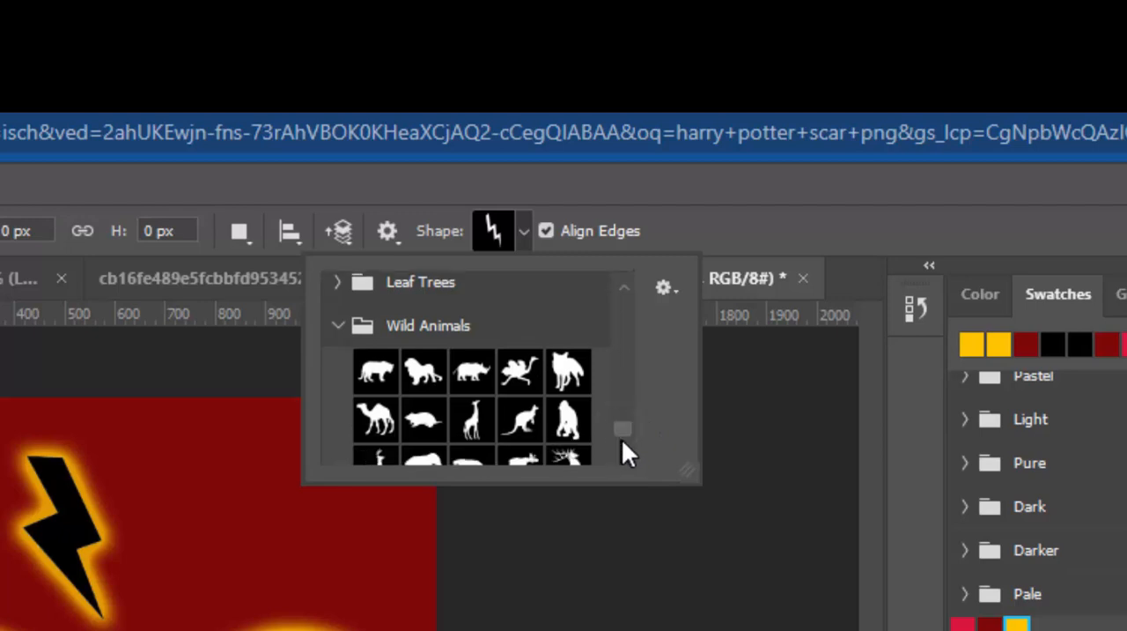
scroll(621, 441, "down", 3)
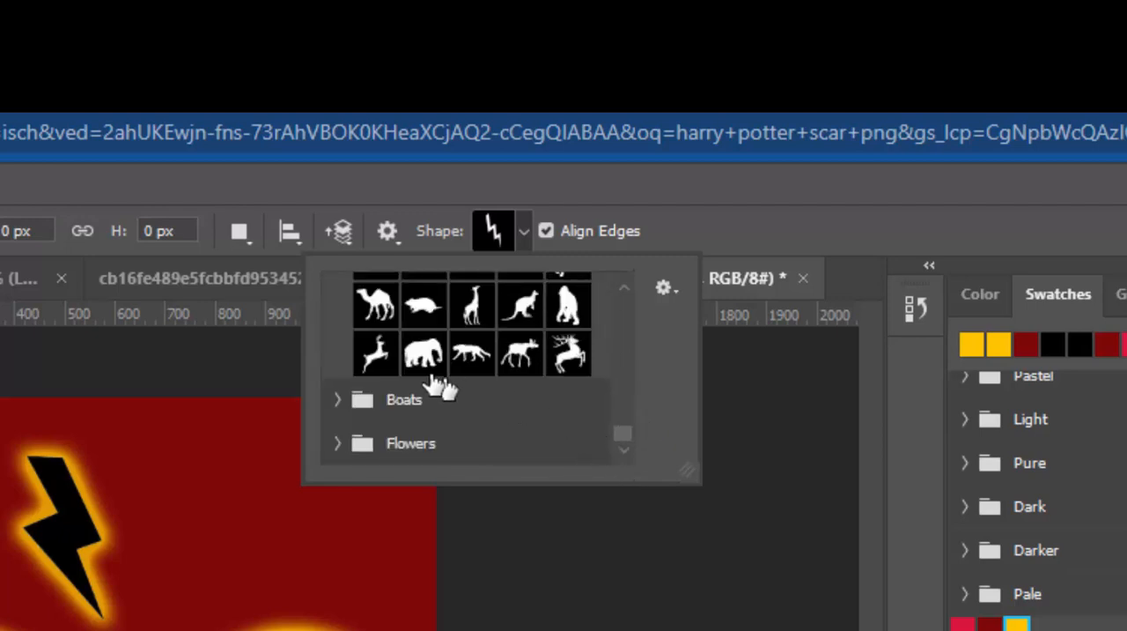
left_click(377, 354)
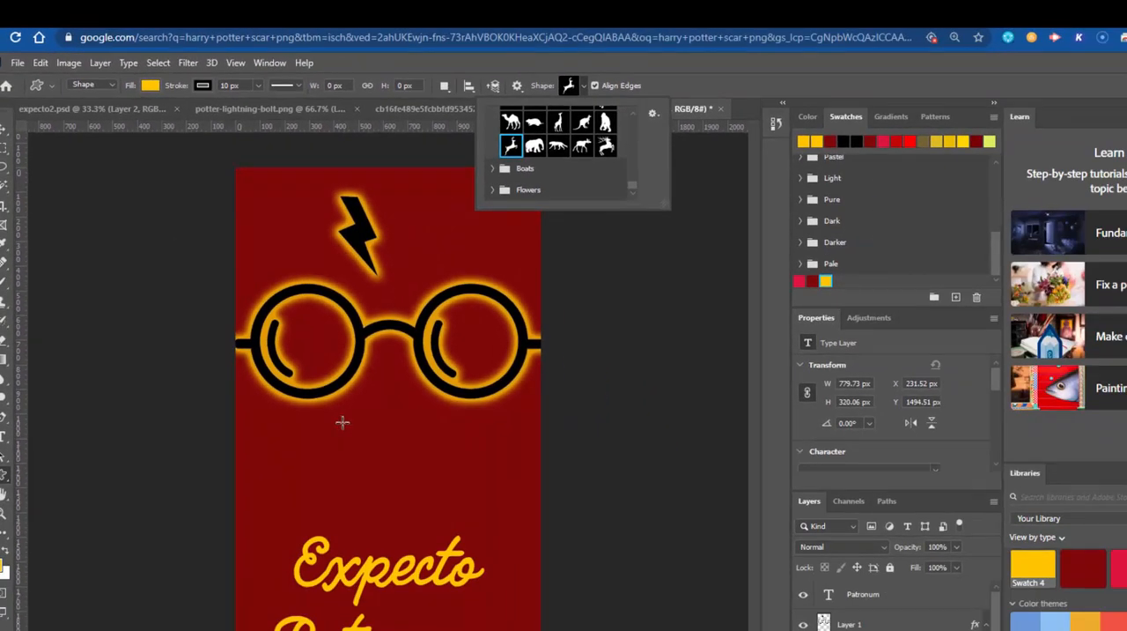
Step: Draw the deer about 387 by 495 px beneath the glasses, scale it to 123.63% and move it just above the "Expecto" text
left_click_drag(341, 421, 439, 541)
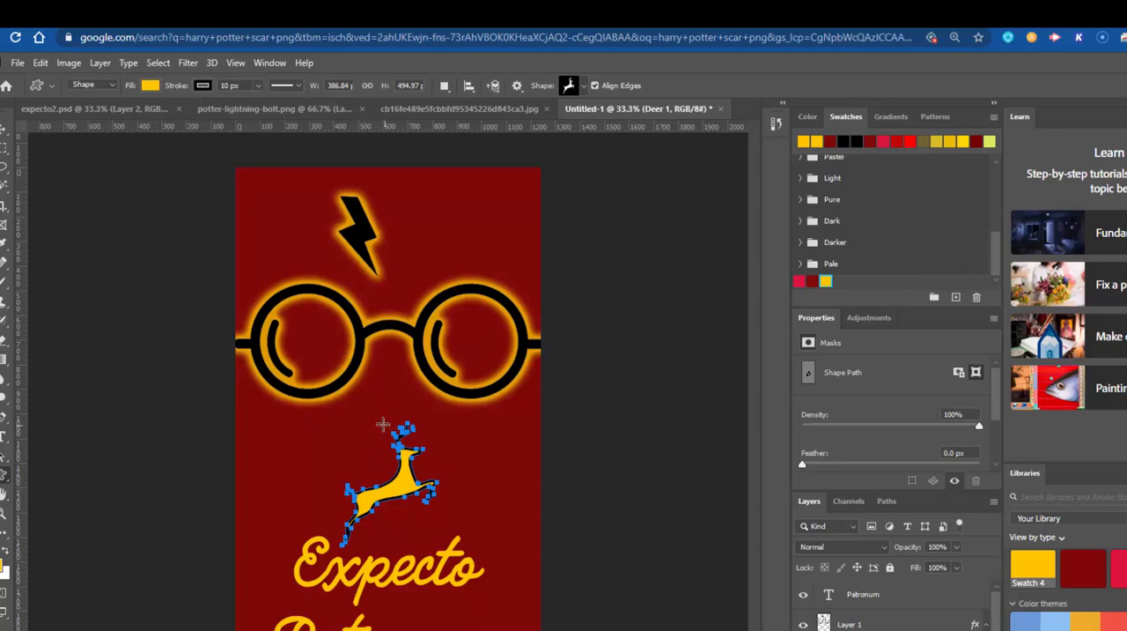
key("ctrl+t")
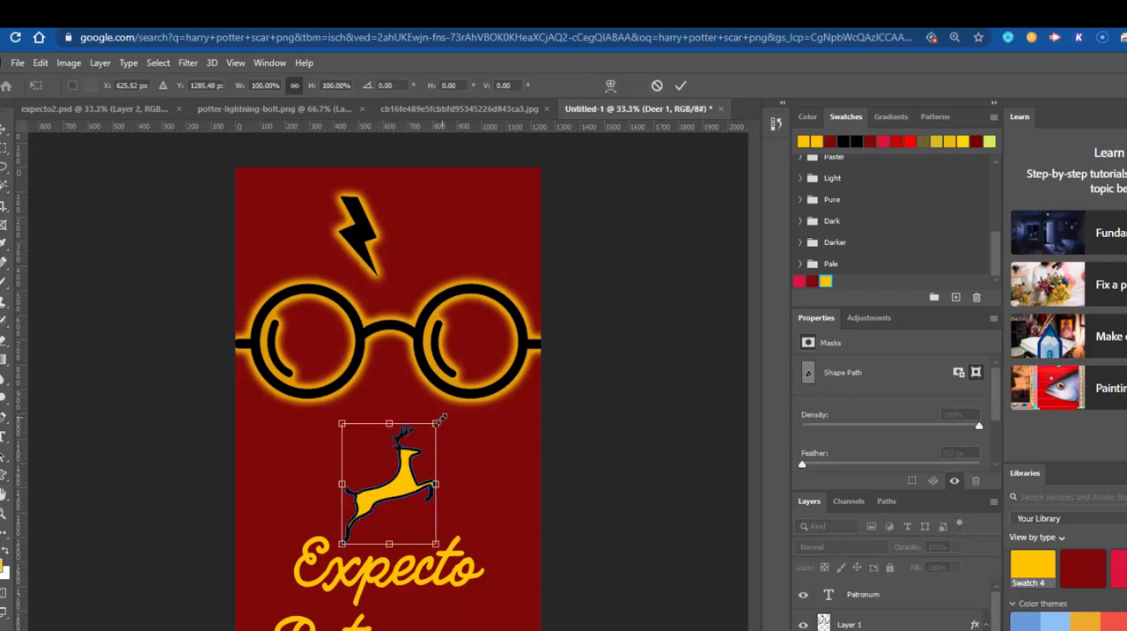
left_click_drag(437, 424, 460, 396)
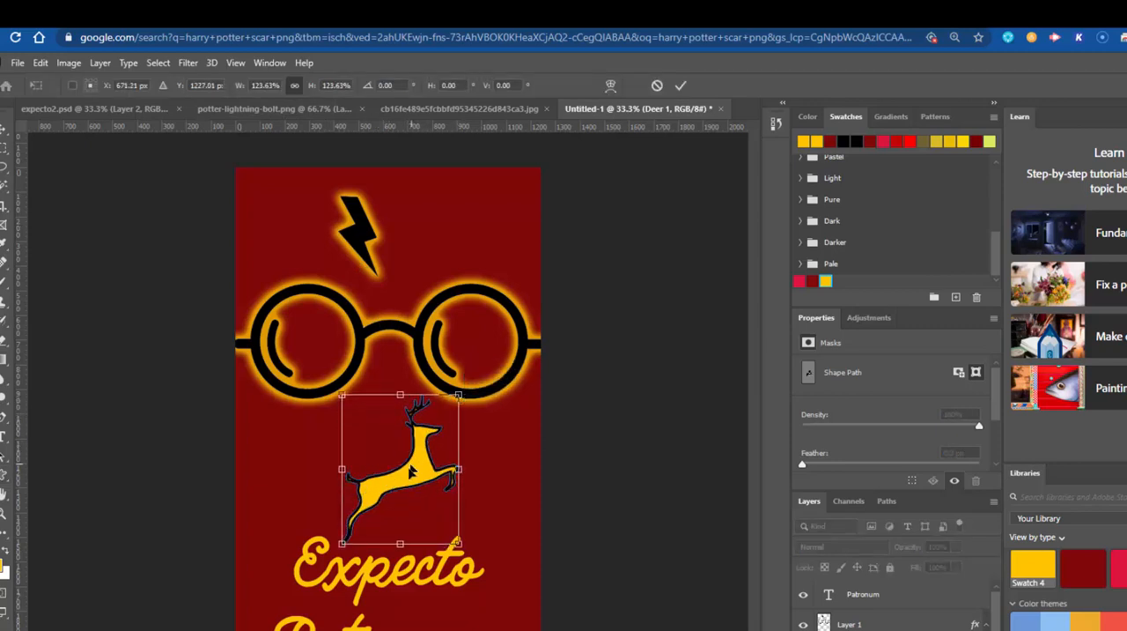
left_click_drag(414, 471, 400, 459)
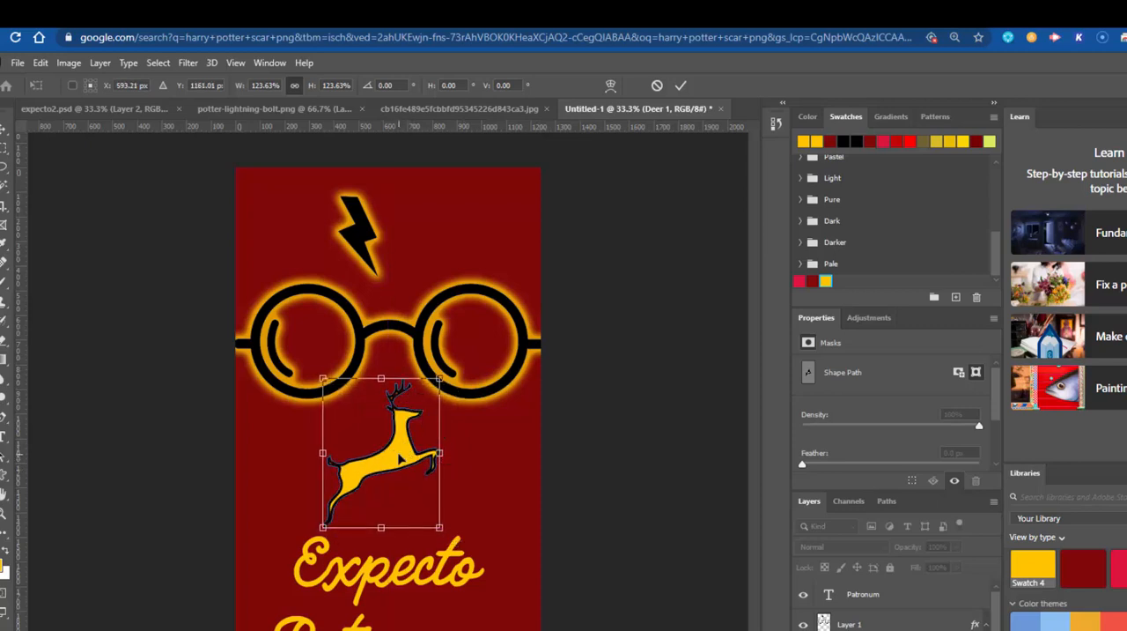
left_click(681, 86)
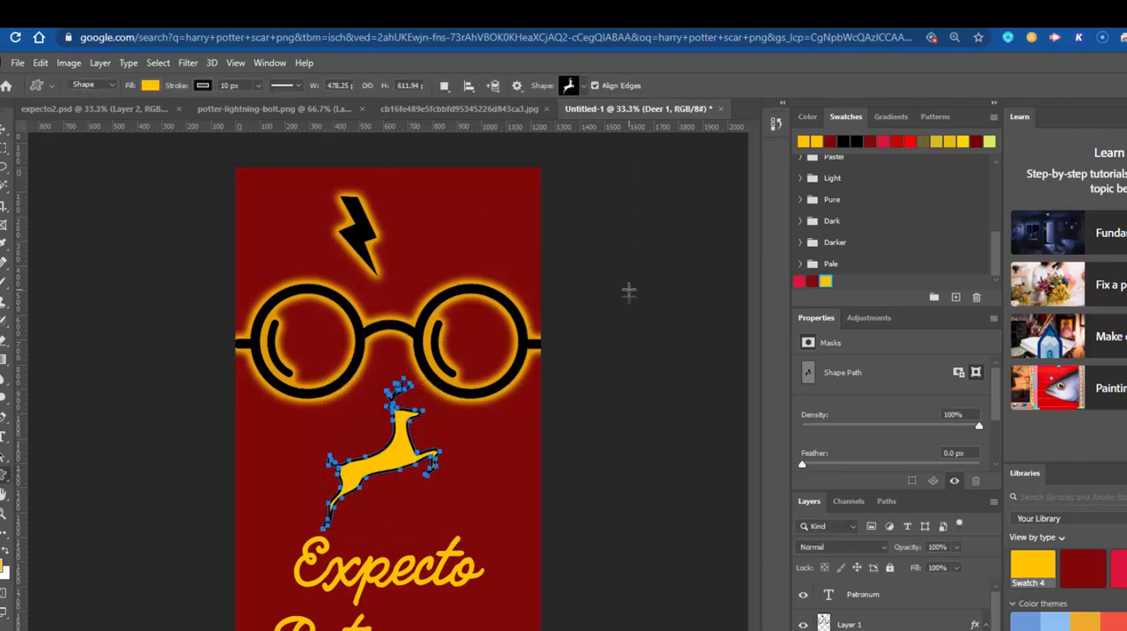
left_click(4, 129)
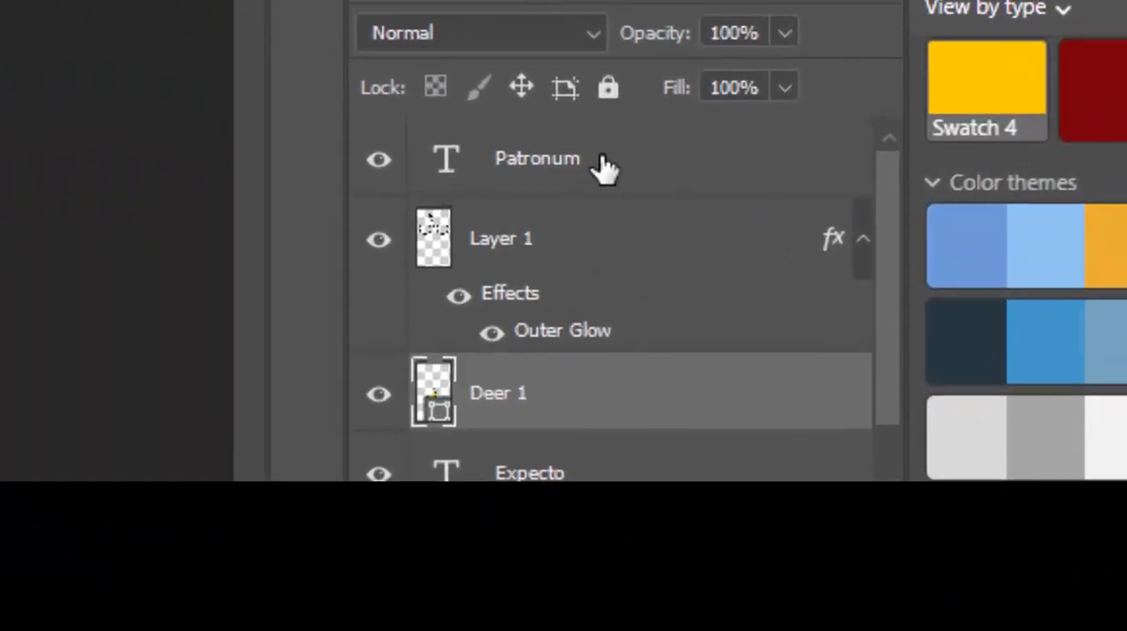
Step: Give the Deer 1 layer a black Drop Shadow at 100% opacity, without Bevel & Emboss
left_click(603, 167)
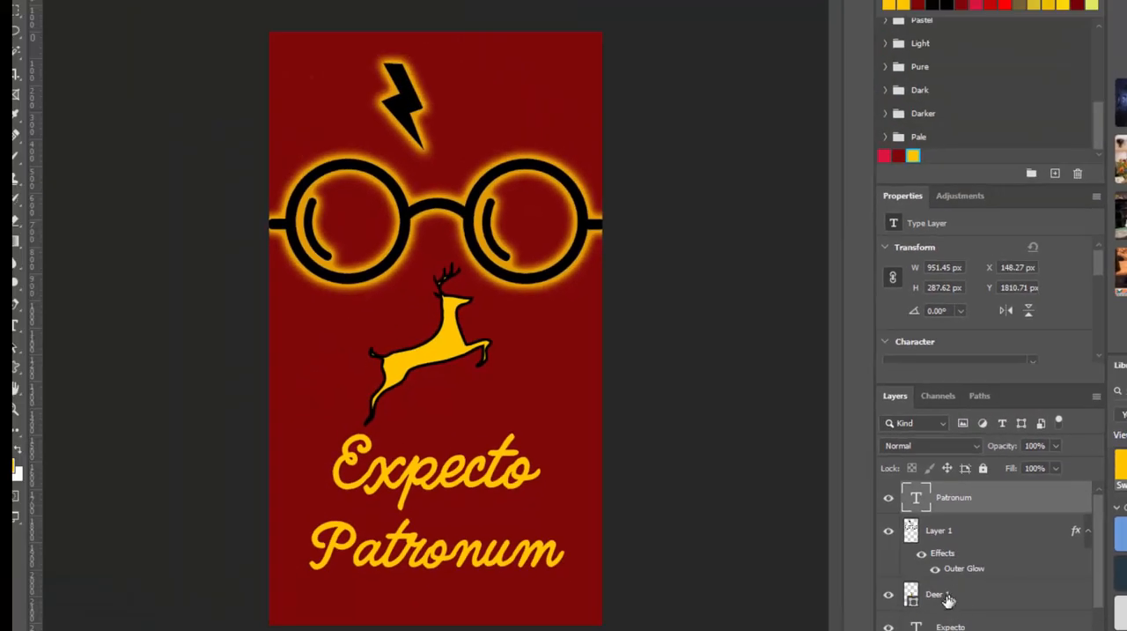
left_click(947, 598)
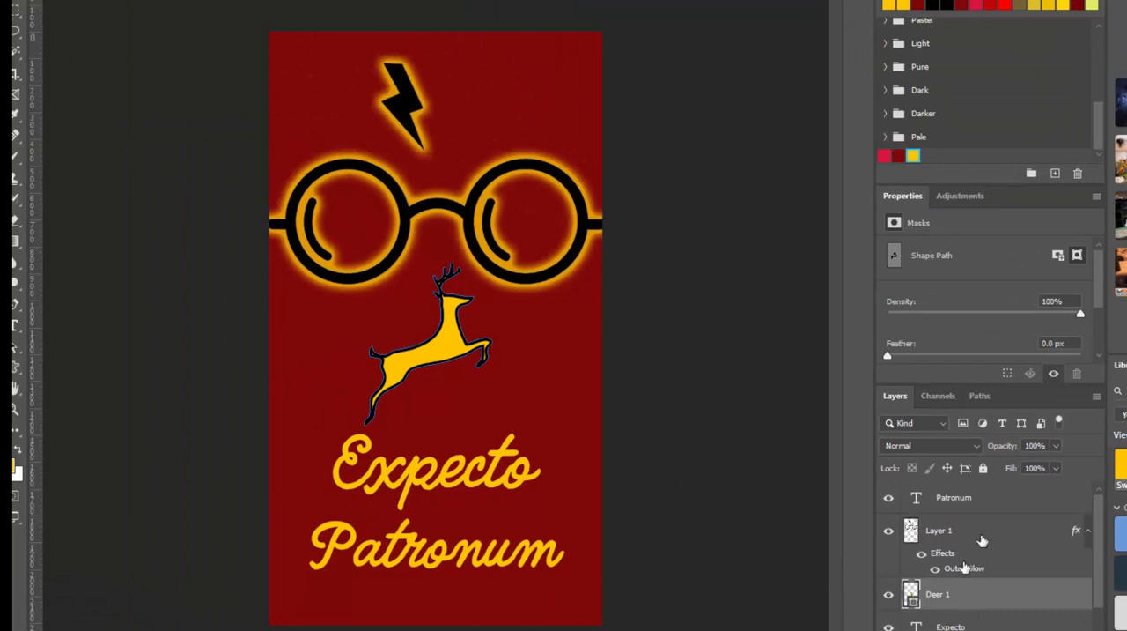
scroll(1098, 568, "down", 2)
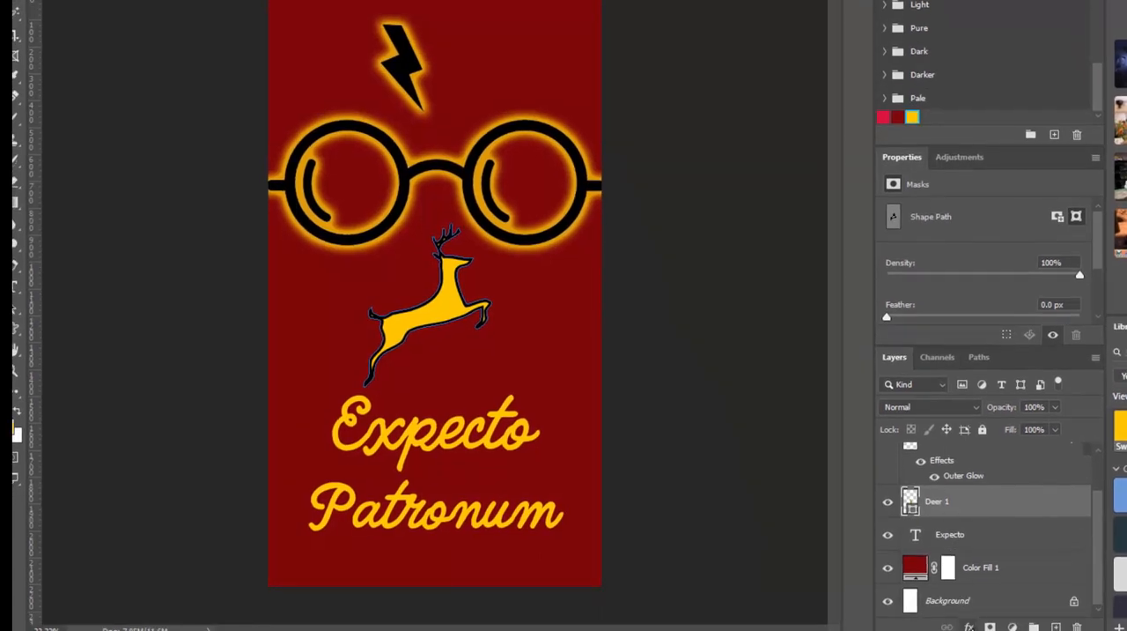
left_click(969, 627)
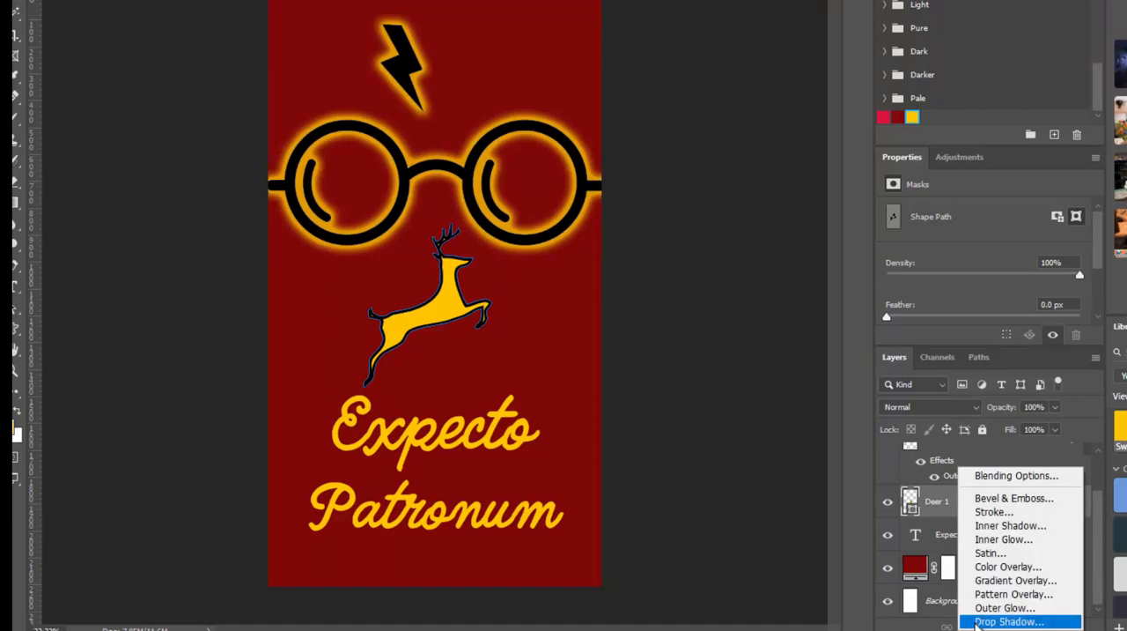
left_click(1028, 499)
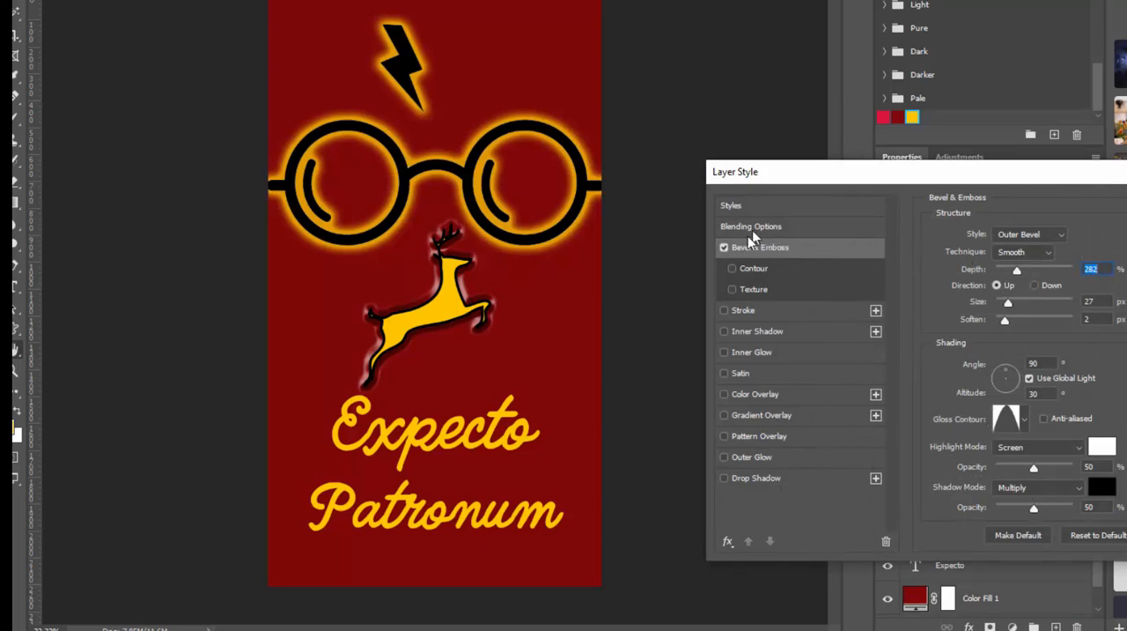
left_click(724, 250)
left_click(724, 478)
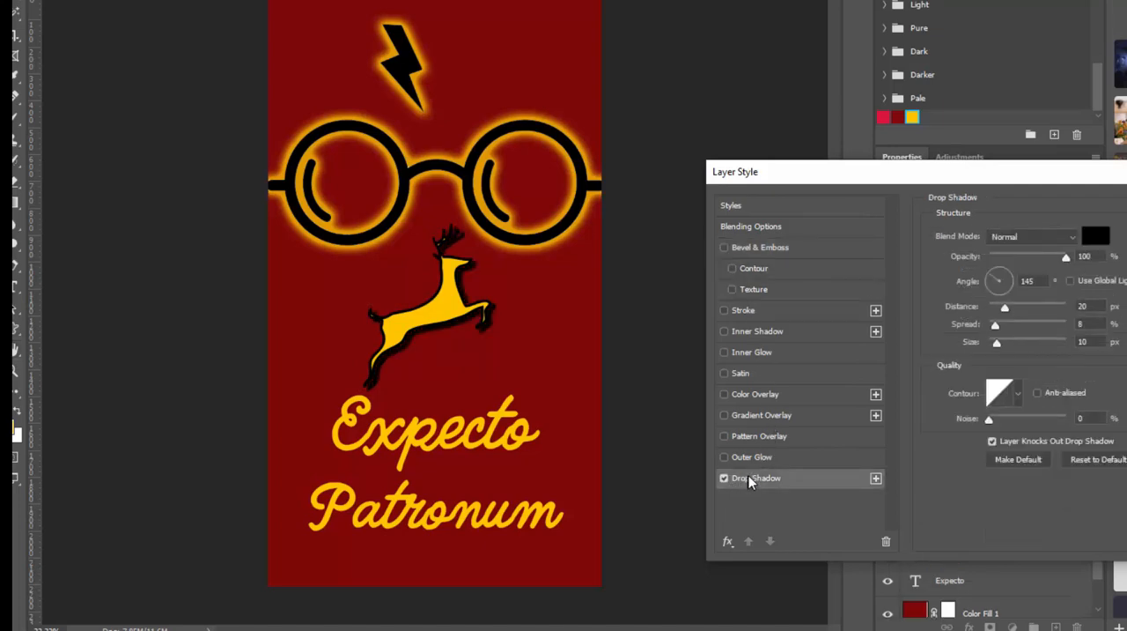
Step: Add an Inner Shadow to the deer, angled from the upper left, with 14 px distance, 16% choke and 27 px size, and apply the effects
left_click(762, 331)
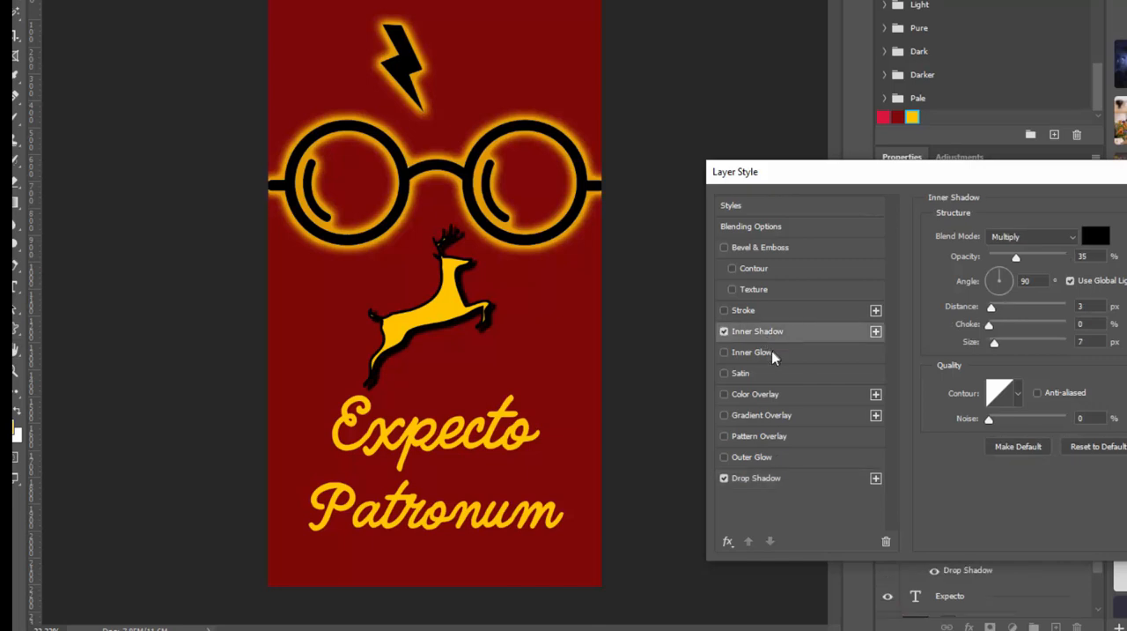
left_click(990, 326)
mouse_move(1000, 323)
left_mouse_down()
mouse_move(1002, 305)
mouse_move(1001, 344)
left_mouse_up()
left_click(991, 269)
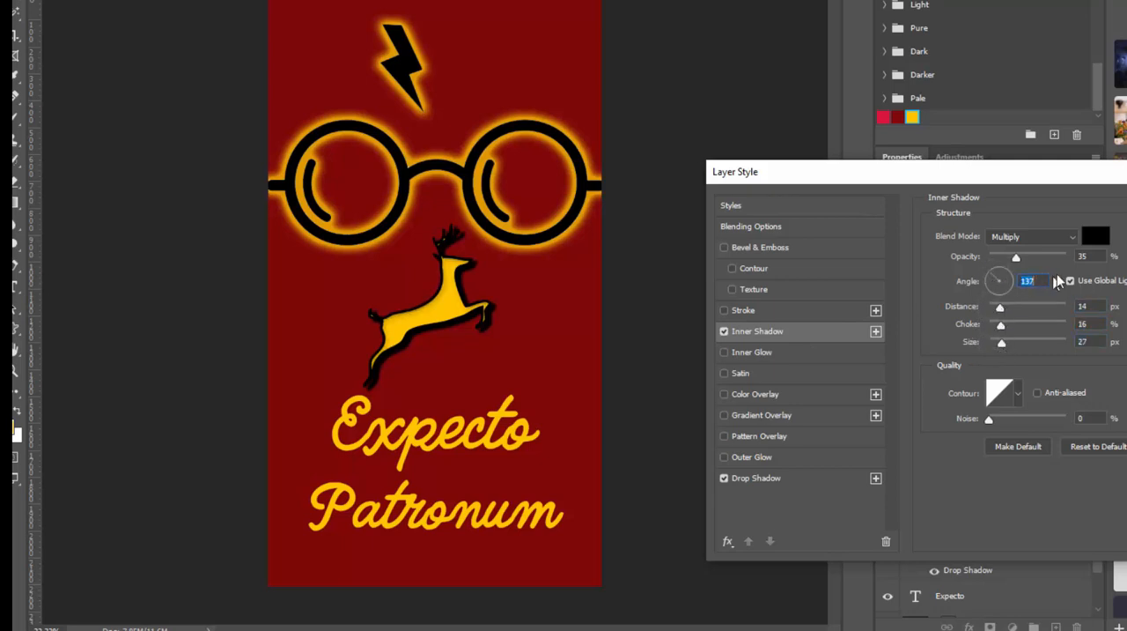
left_click(985, 269)
key("Return")
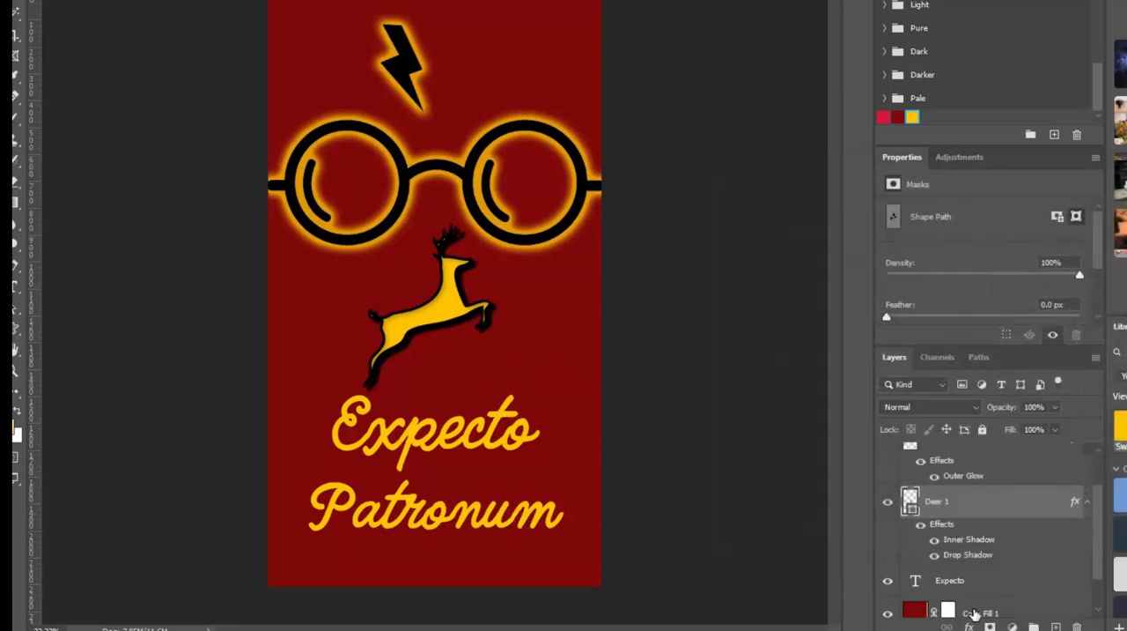
Step: Add an Outer Glow effect to the "Expecto" text layer
left_click_drag(1101, 509, 1106, 546)
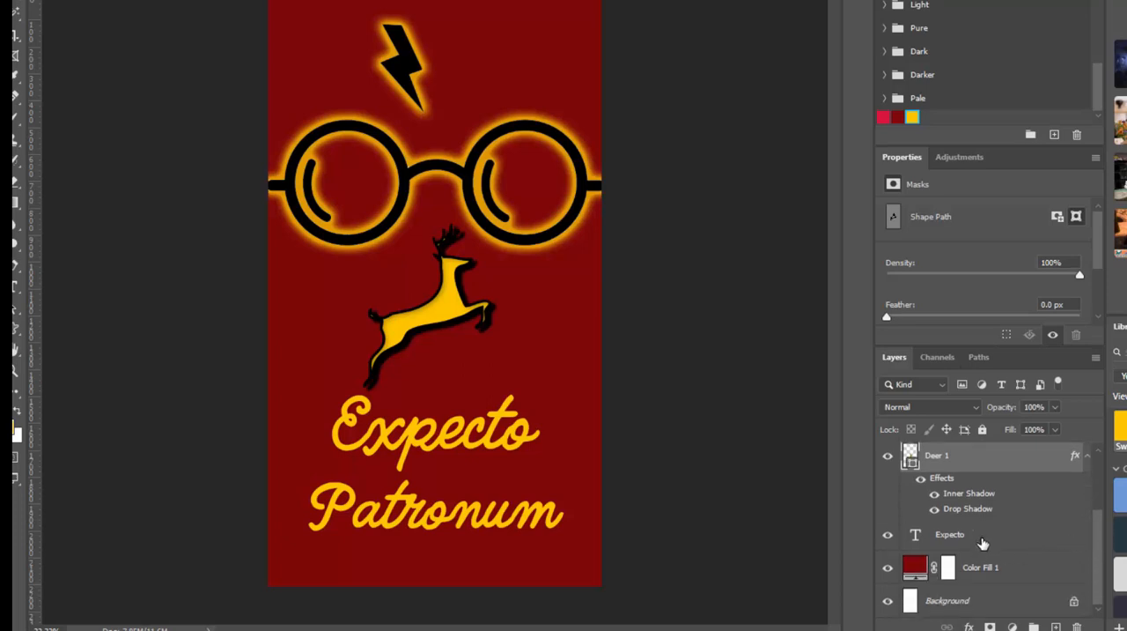
left_click(983, 542)
left_click(970, 626)
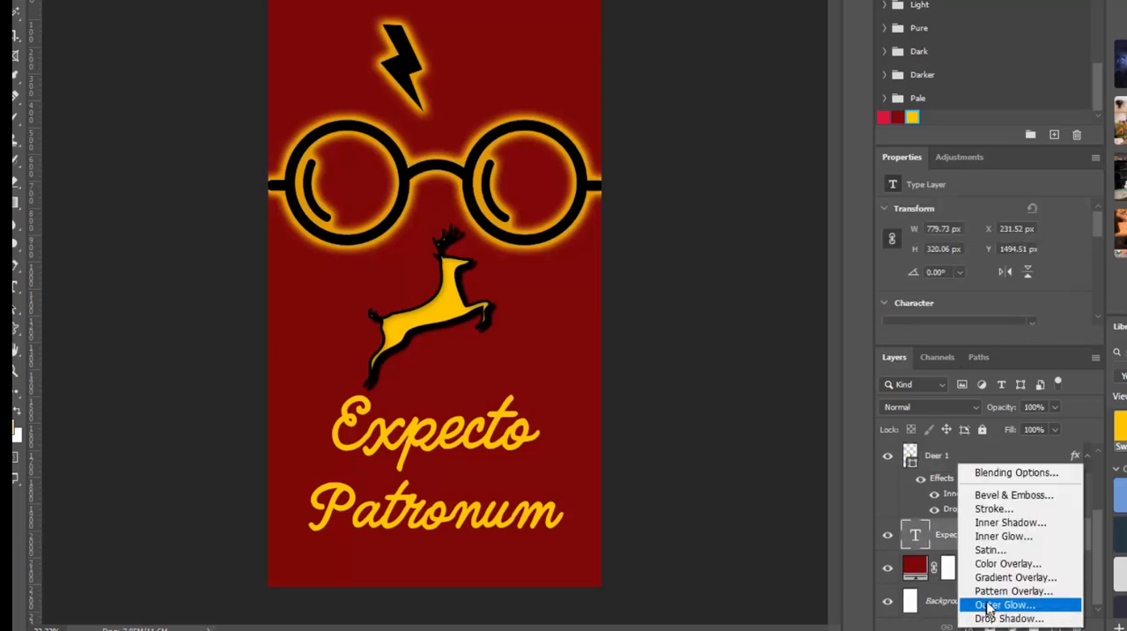
left_click(990, 604)
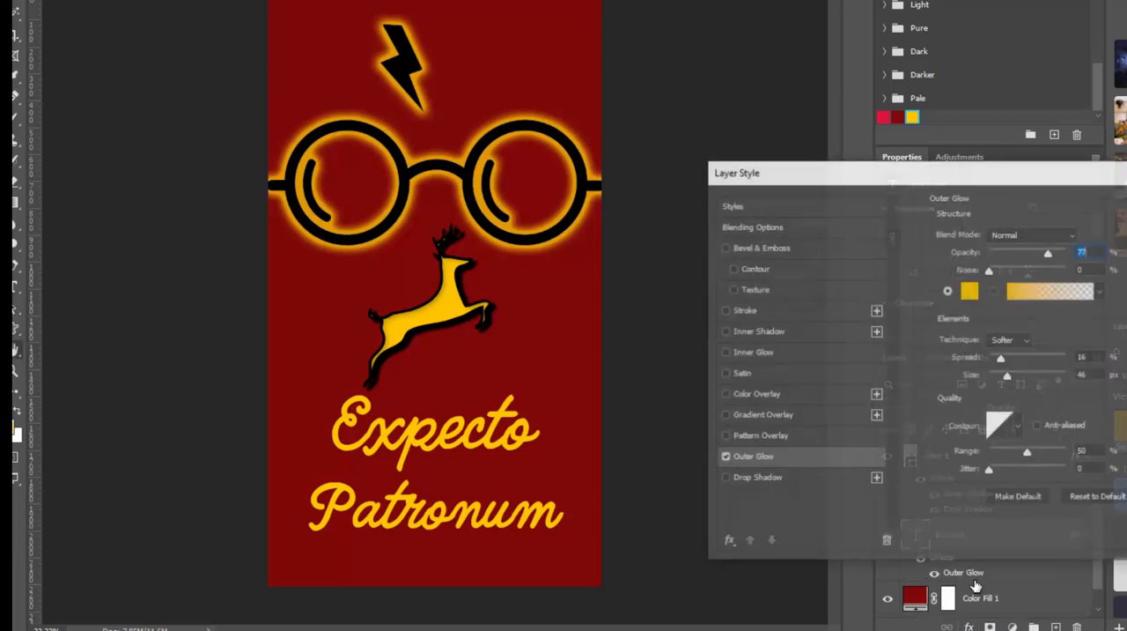
left_click(970, 290)
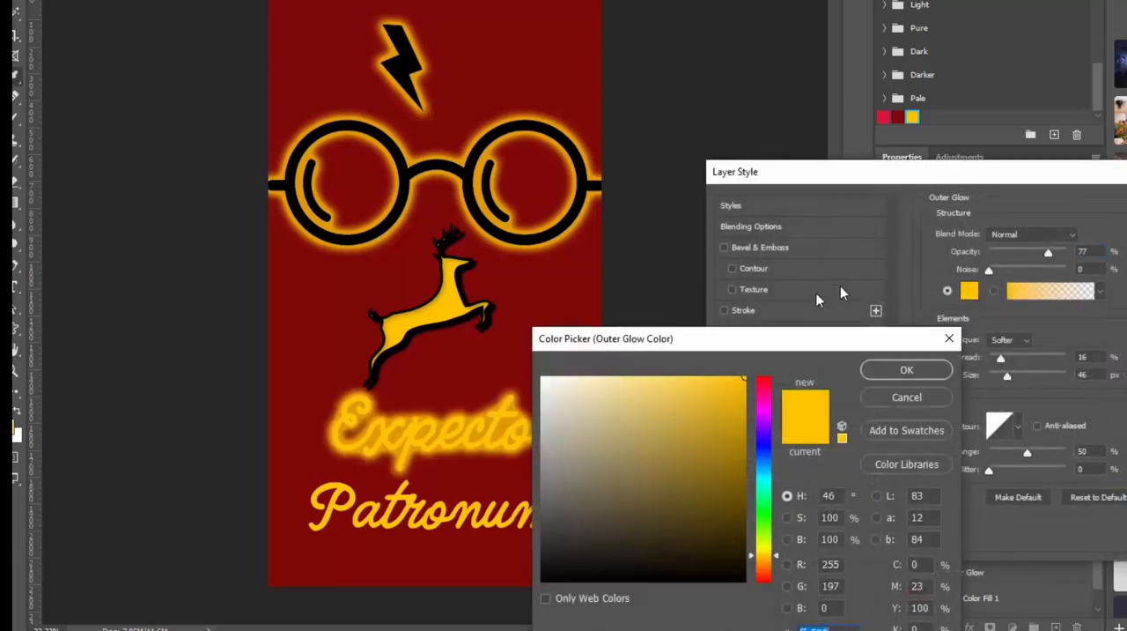
left_click_drag(592, 409, 543, 378)
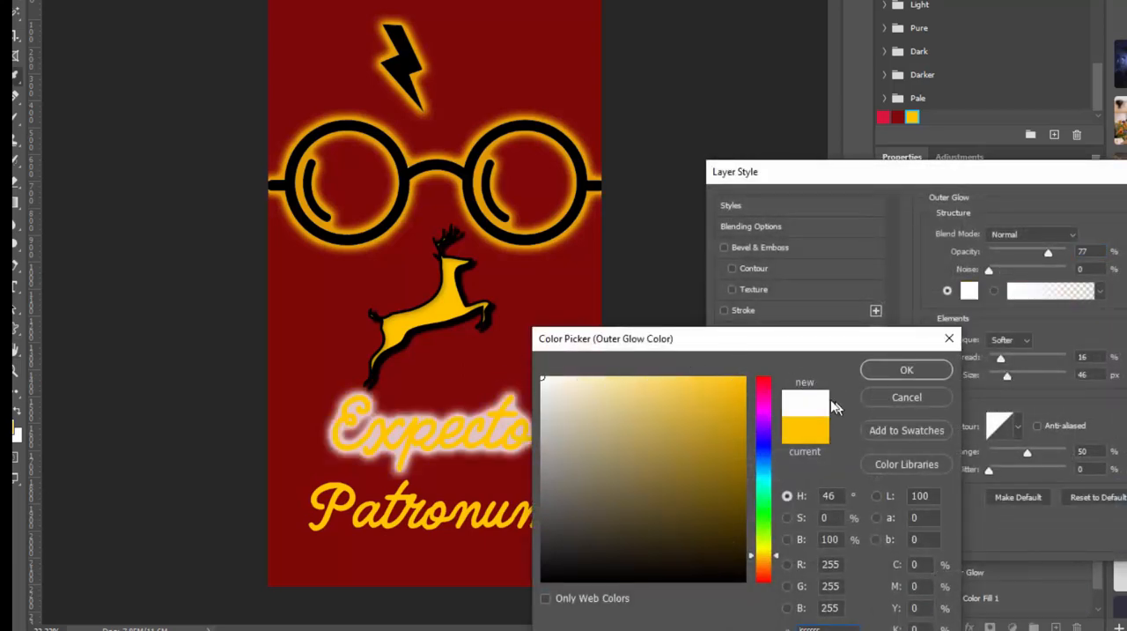
left_click(555, 450)
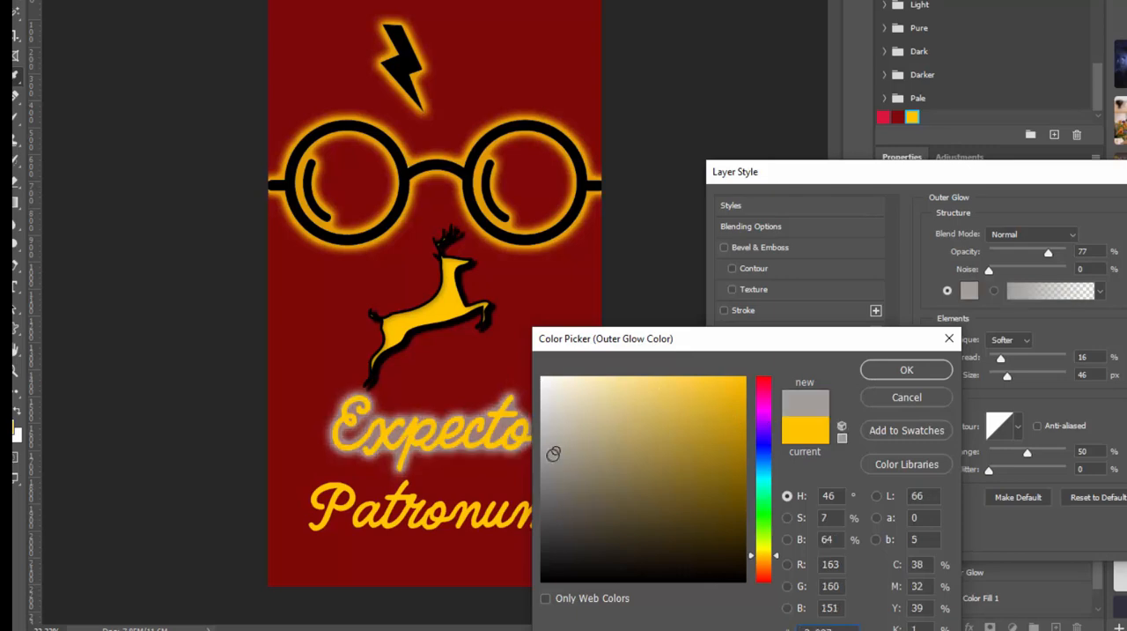
mouse_move(555, 431)
left_mouse_down()
mouse_move(541, 438)
mouse_move(541, 461)
mouse_move(538, 432)
mouse_move(542, 479)
left_mouse_up()
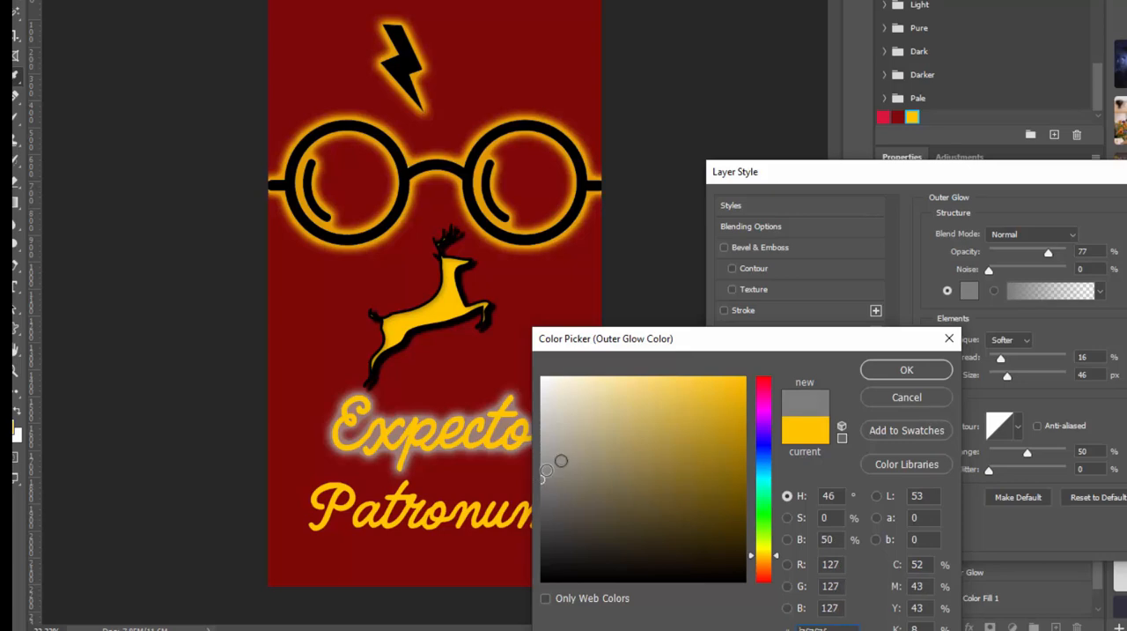
left_click(907, 399)
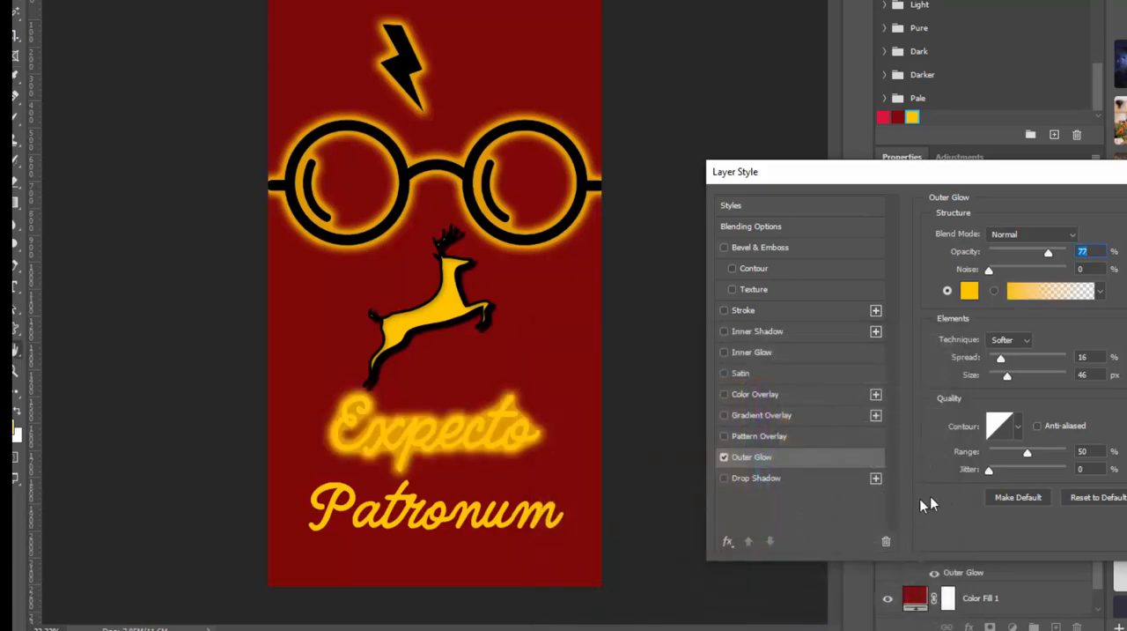
Step: Replace the Outer Glow on the "Expecto" text layer with a black Drop Shadow and apply the layer style
left_click(724, 457)
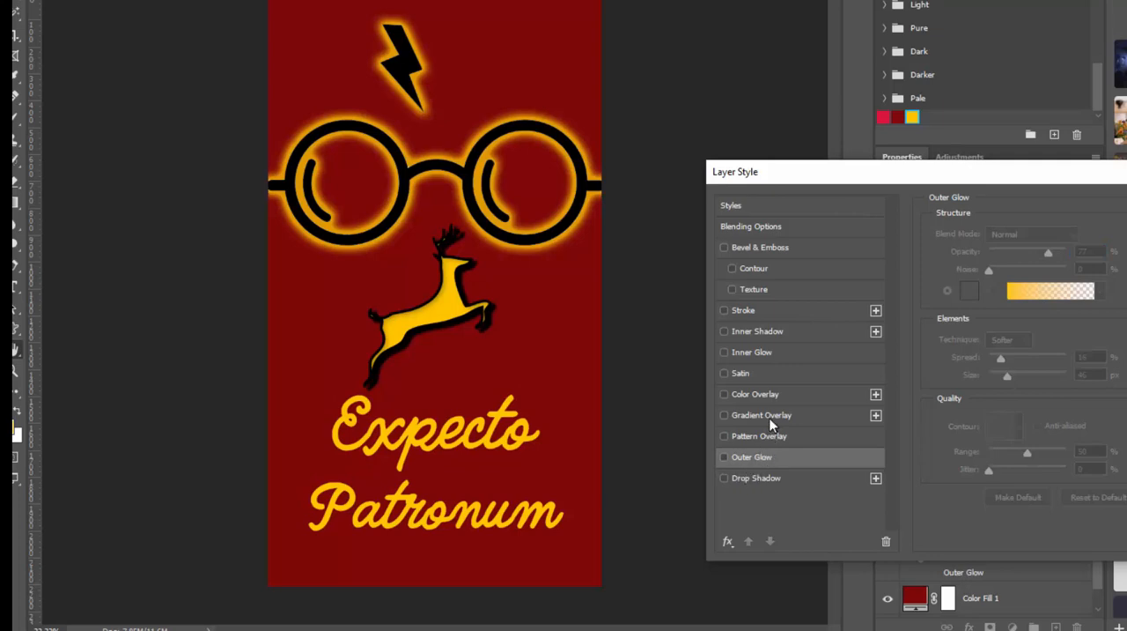
left_click(764, 477)
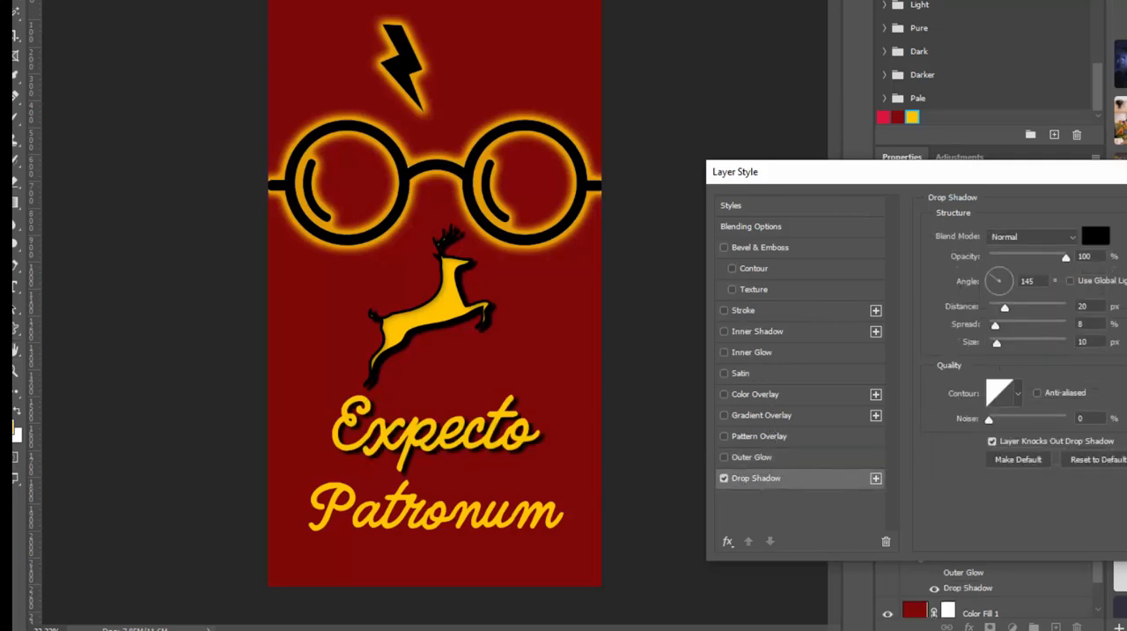
key("Return")
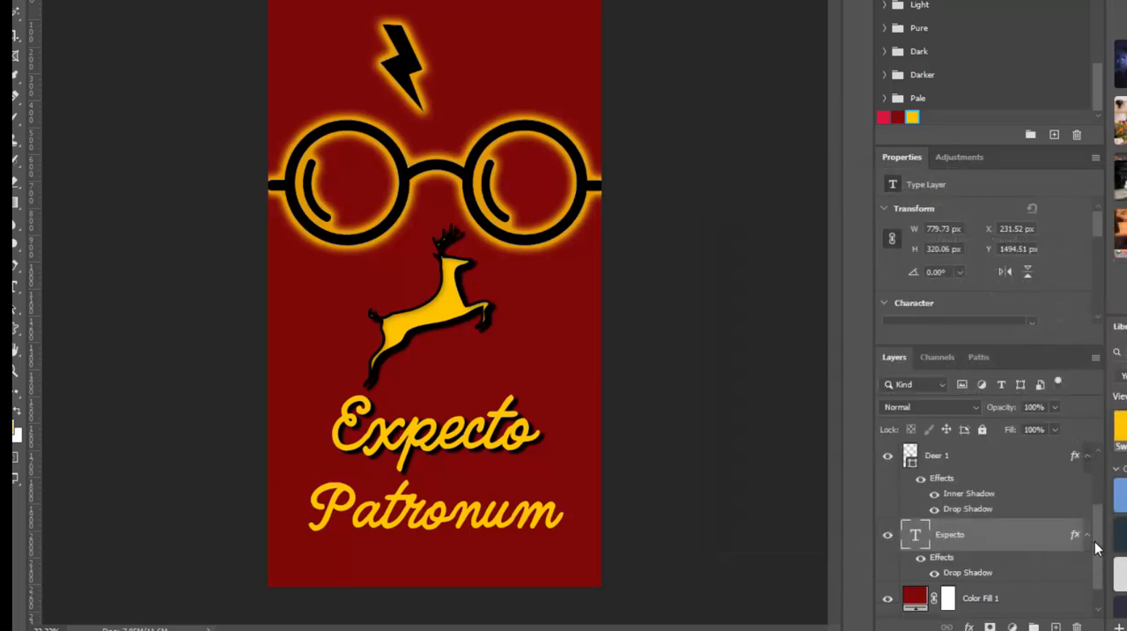
Step: Add the same black Drop Shadow to the "Patronum" text layer and apply the layer style
scroll(1099, 548, "down", 1)
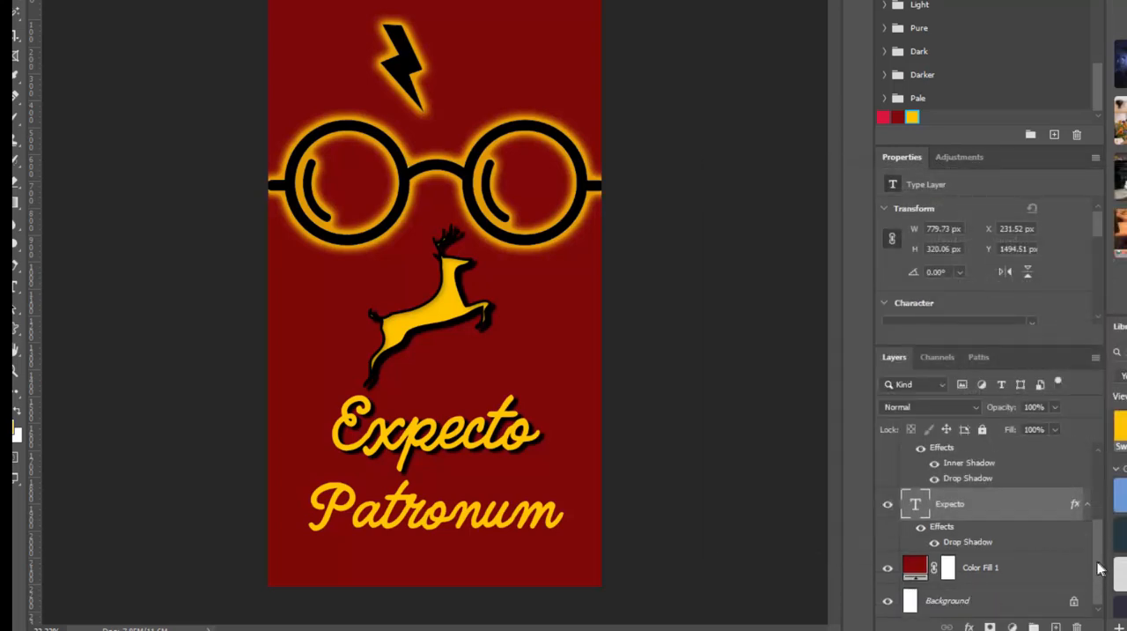
scroll(1099, 555, "up", 1)
scroll(1100, 555, "up", 3)
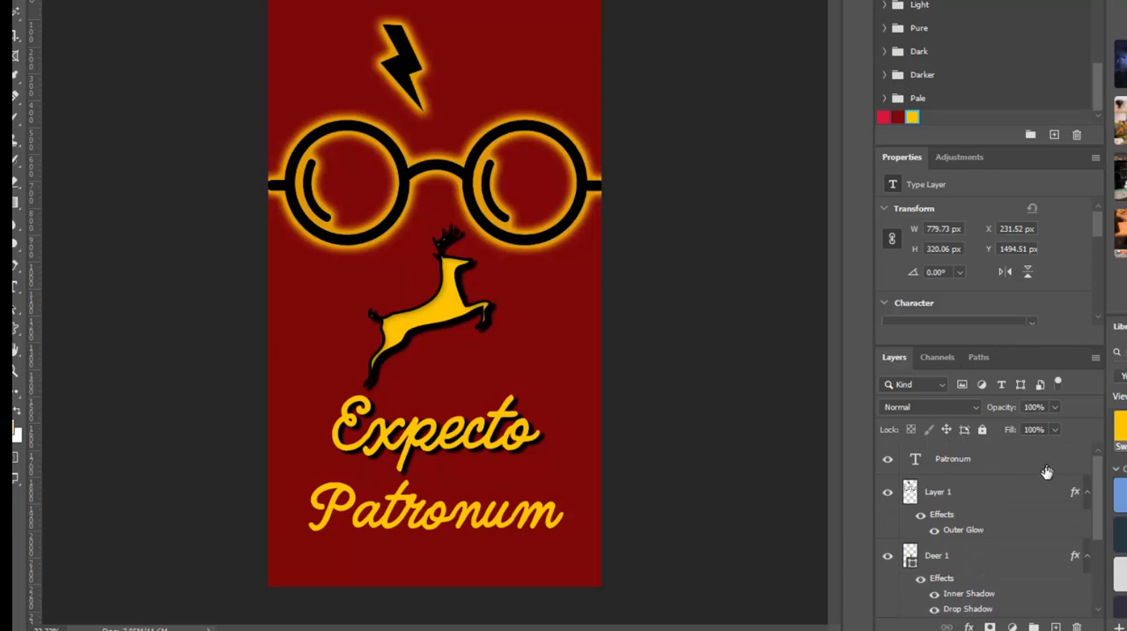
left_click(1046, 465)
left_click(969, 626)
left_click(969, 627)
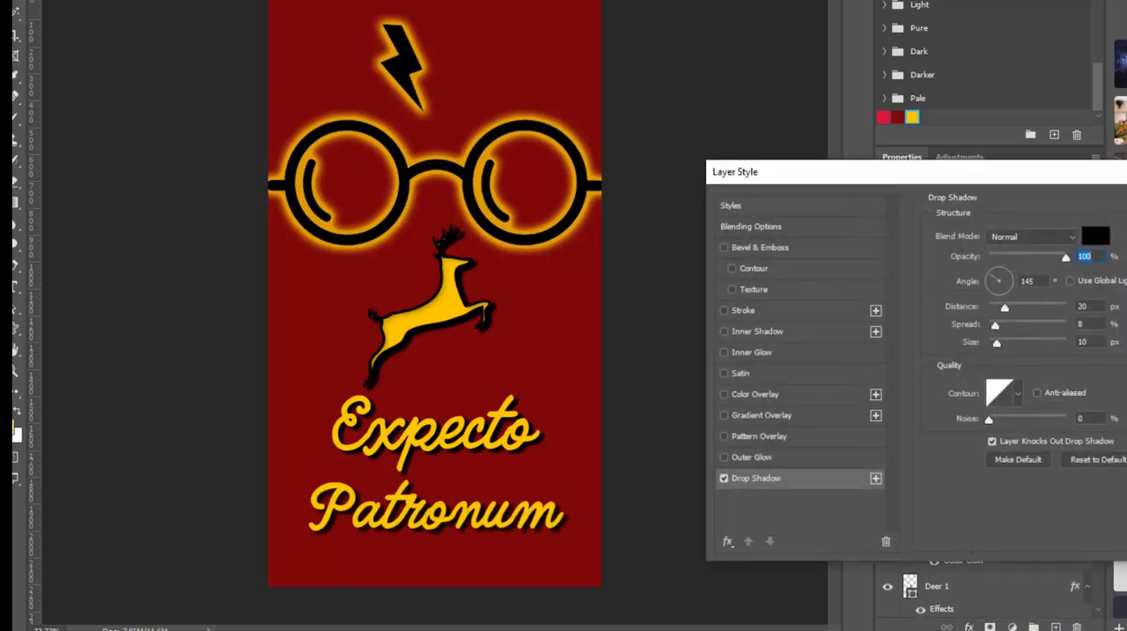
key("Return")
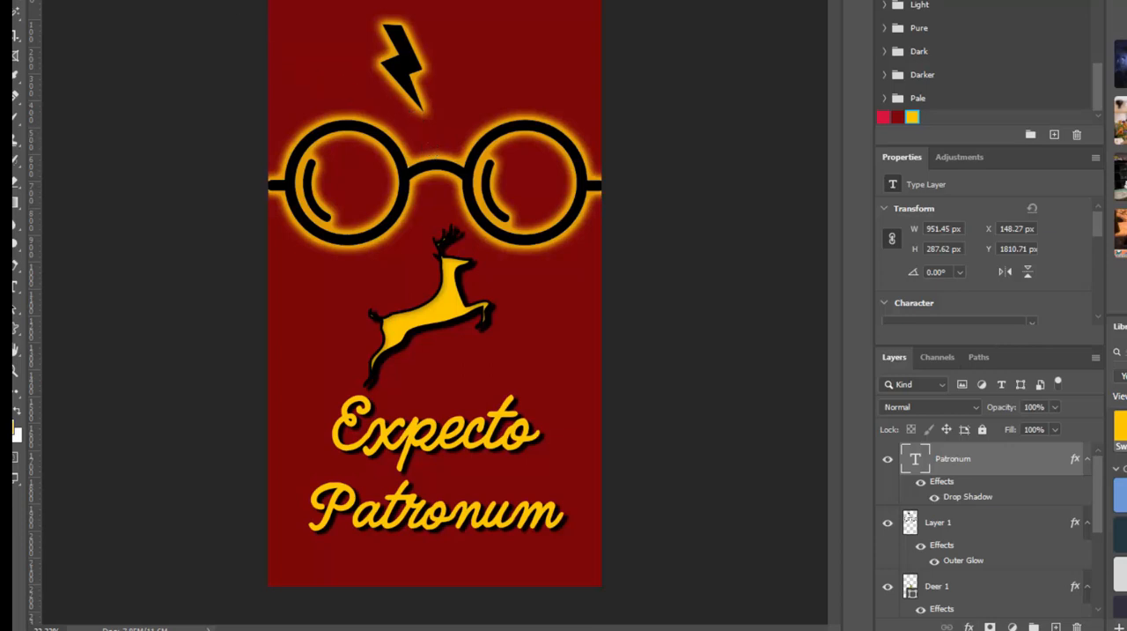
Step: Start saving a copy on the computer, browse to the My Drive folder on Google Drive File Stream (G:), and cancel without saving
left_click(54, 0)
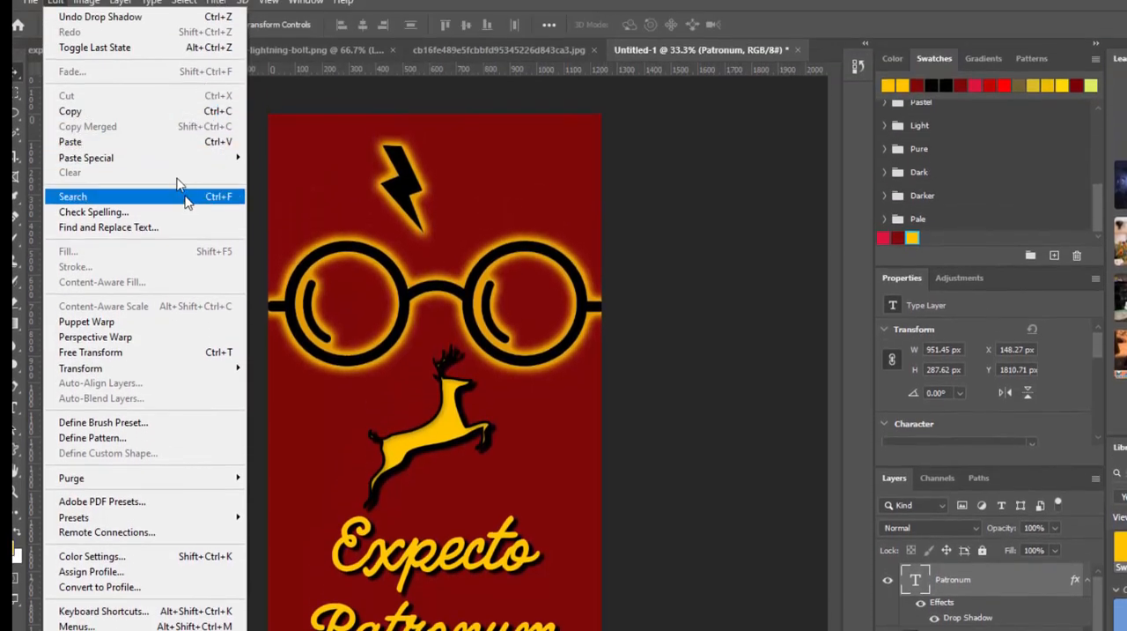
mouse_move(30, 7)
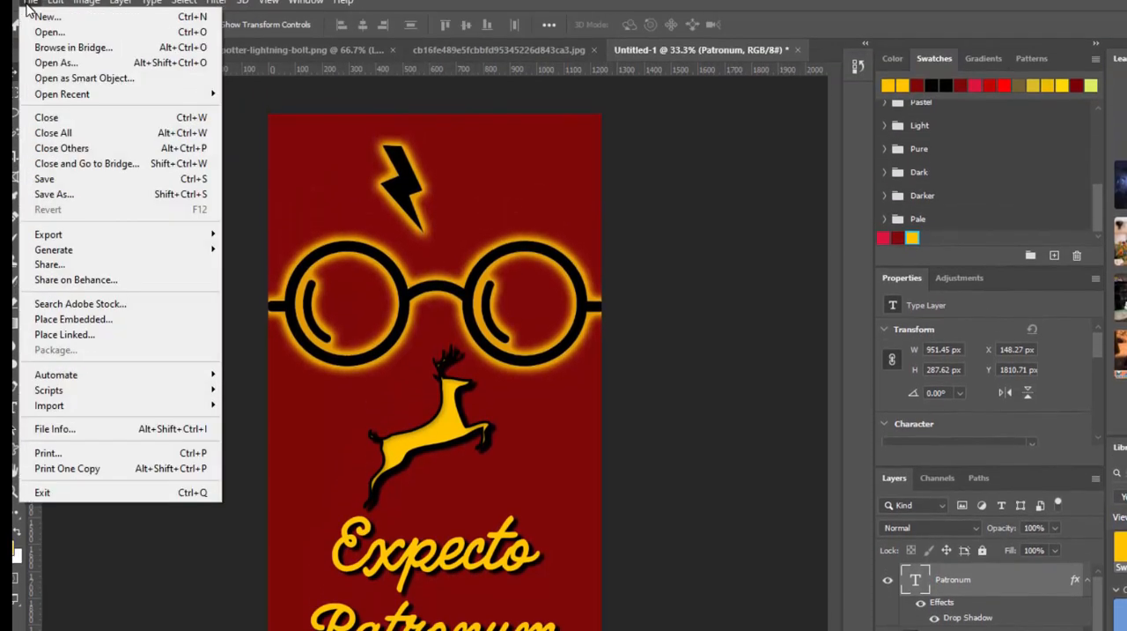
left_click(103, 193)
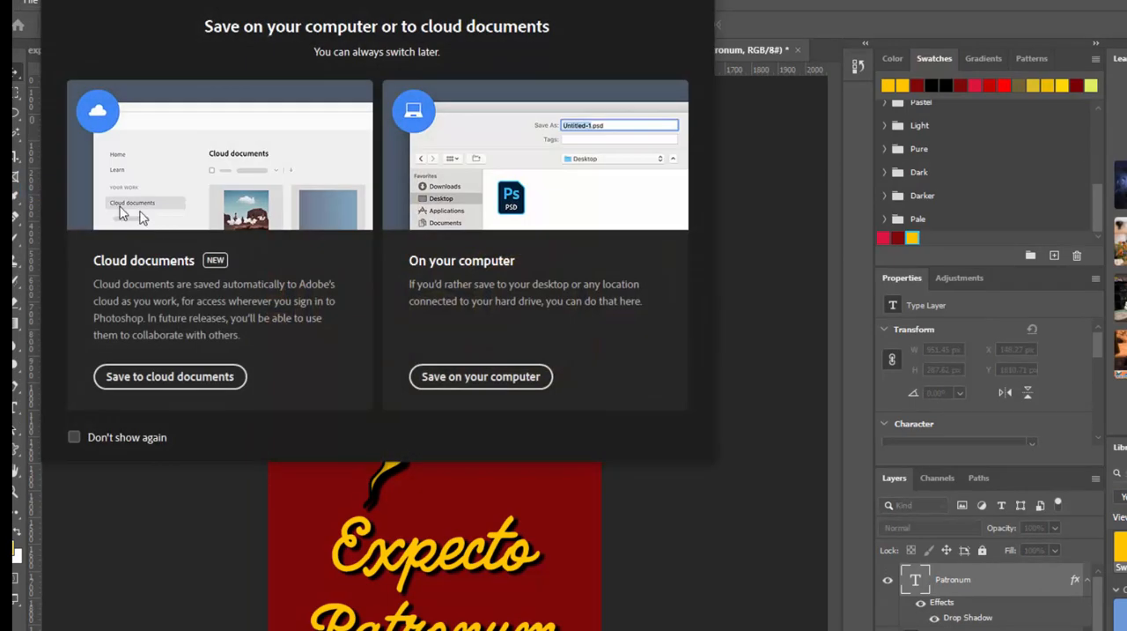
left_click(507, 379)
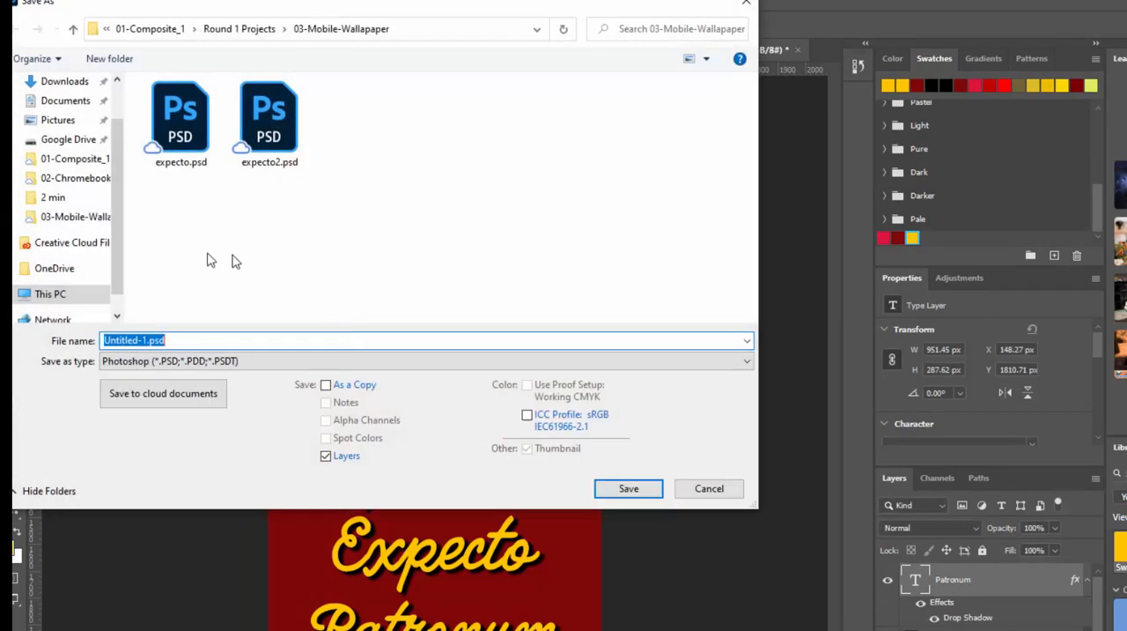
left_click(91, 295)
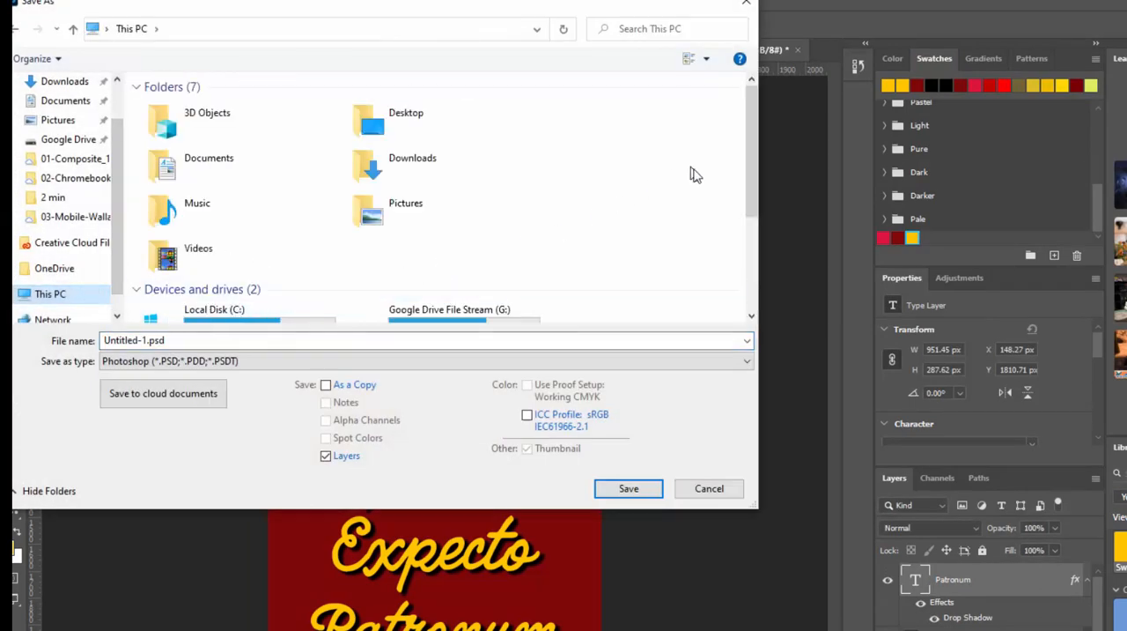
left_click_drag(754, 162, 758, 215)
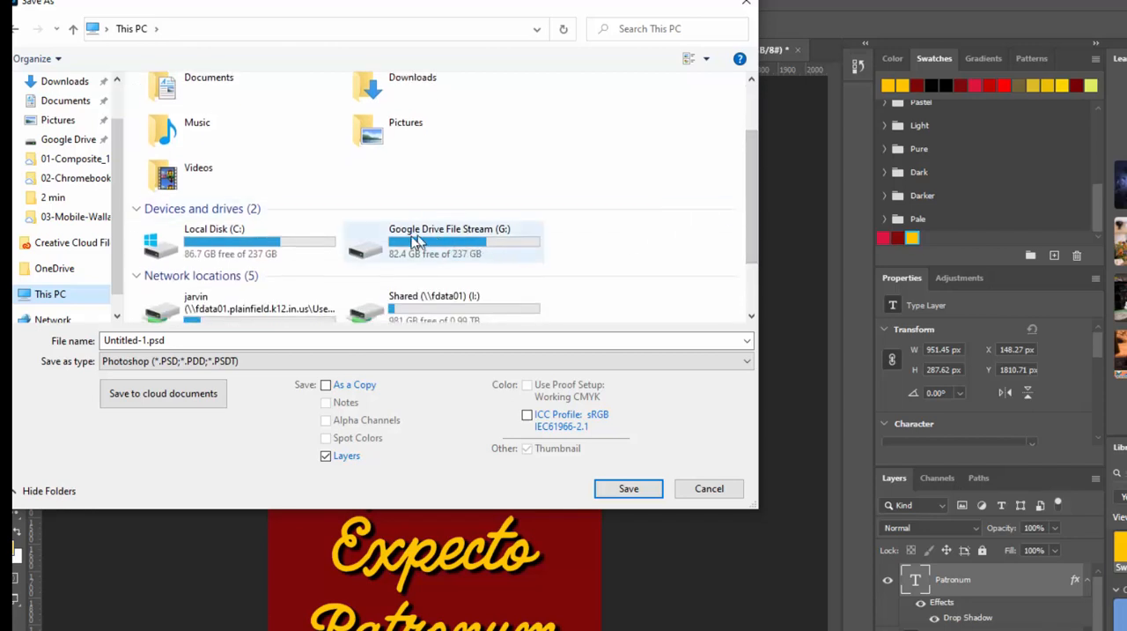
left_click(502, 242)
double_click(500, 242)
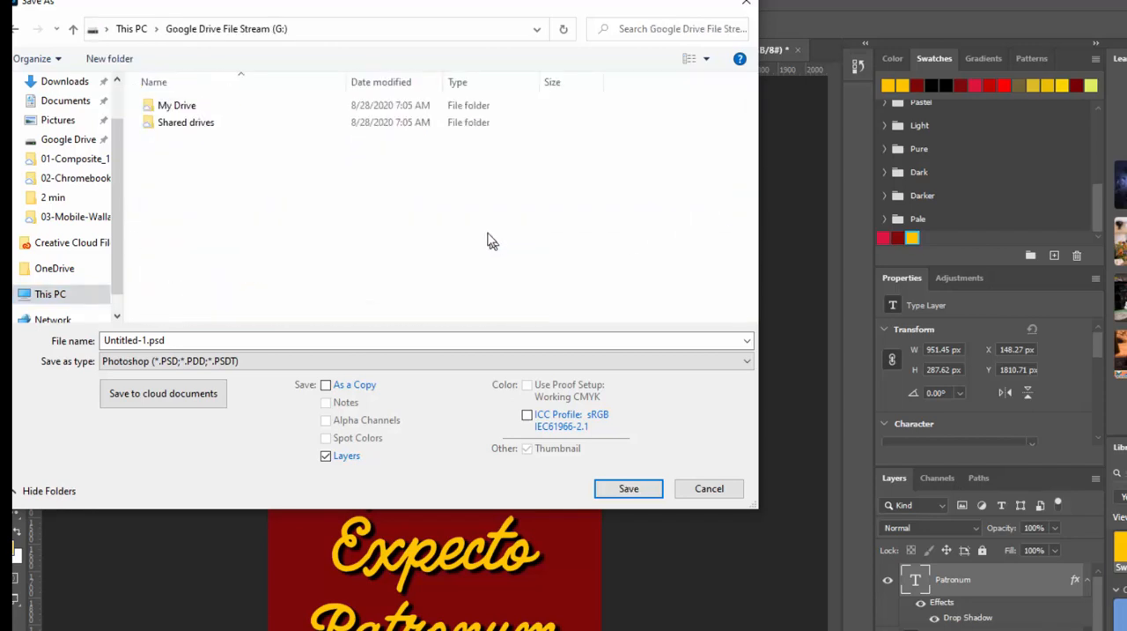
double_click(181, 106)
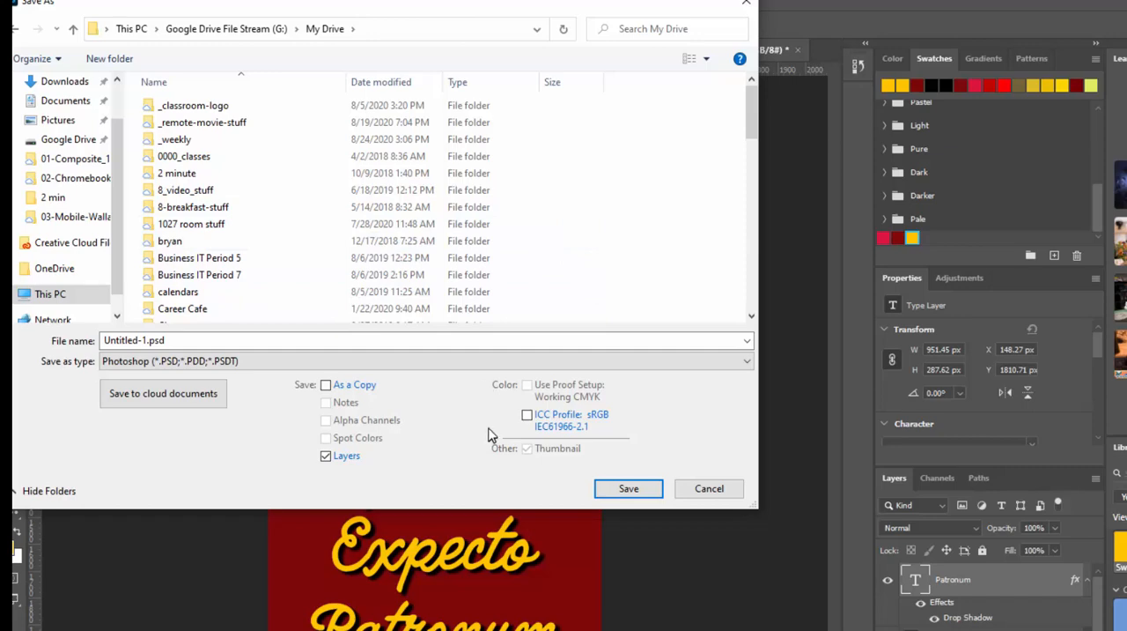
left_click(736, 495)
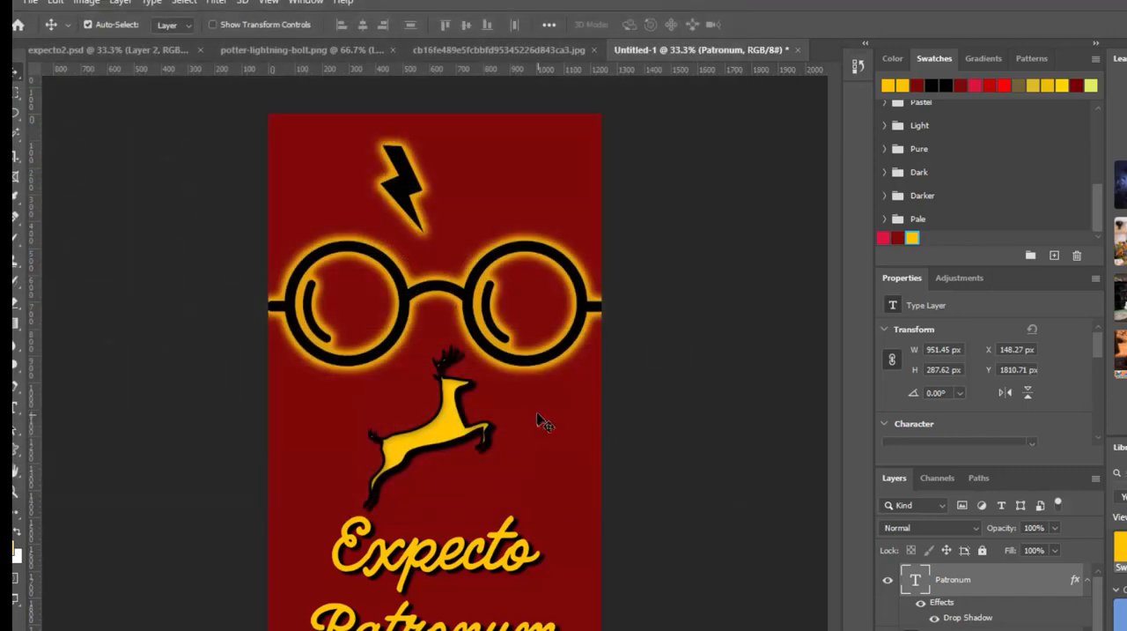
left_click(33, 6)
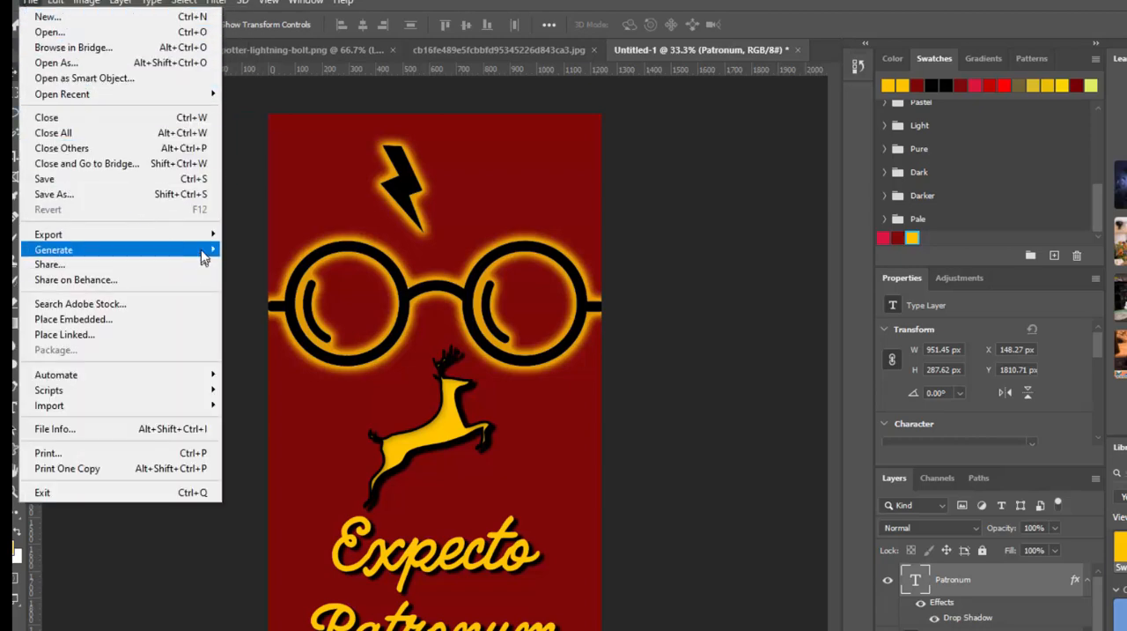
mouse_move(208, 236)
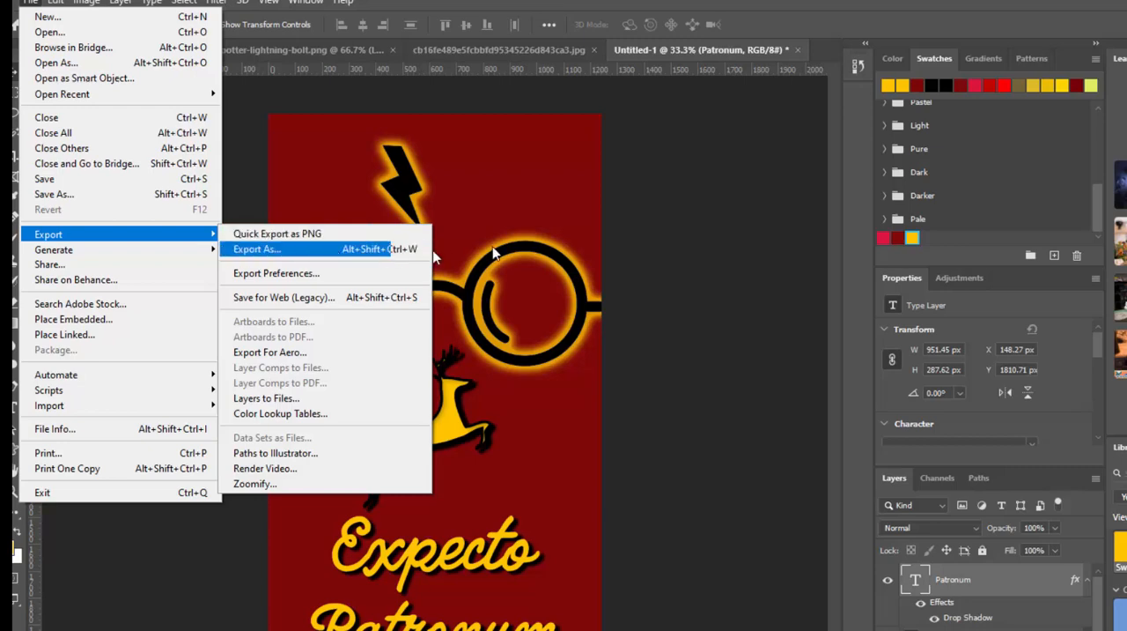
left_click(742, 251)
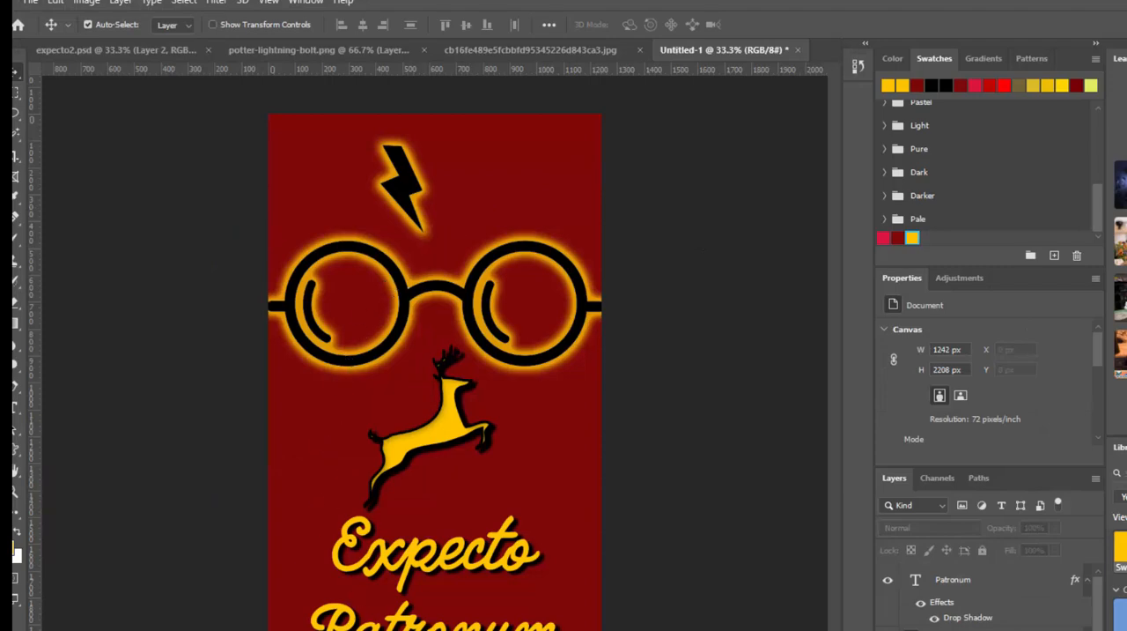